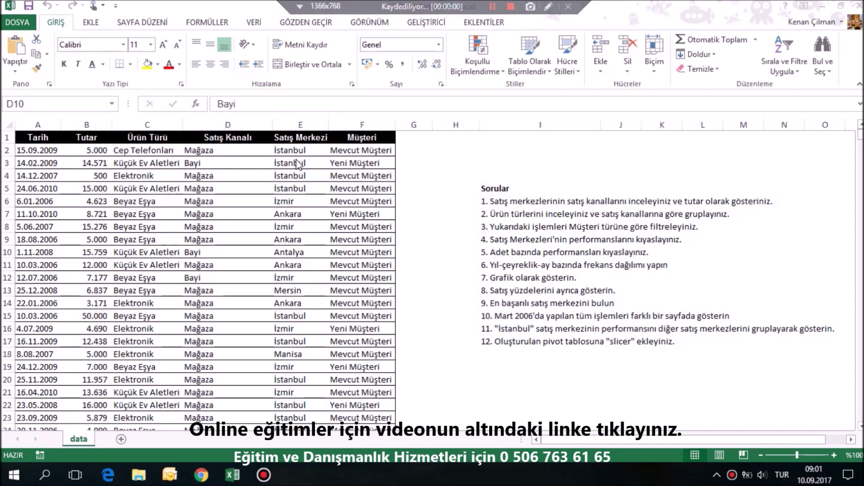
Step: Look over the sales data table and its full extent across columns A–F
left_click(264, 205)
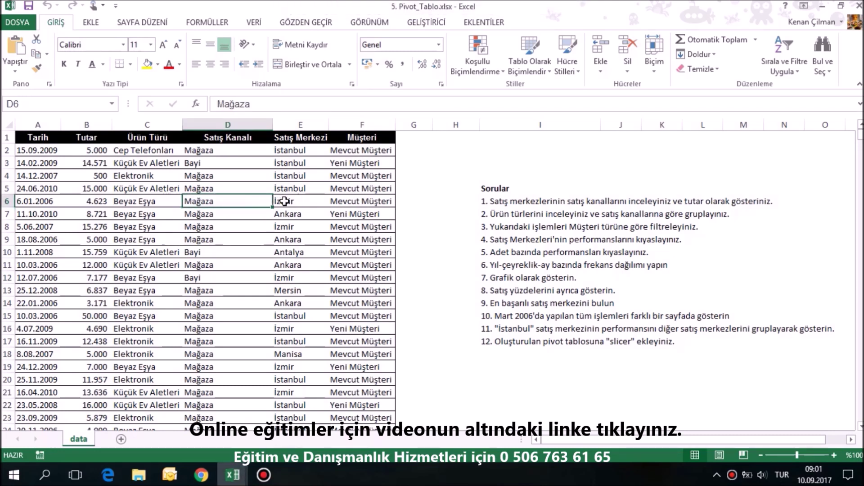
left_click(138, 277)
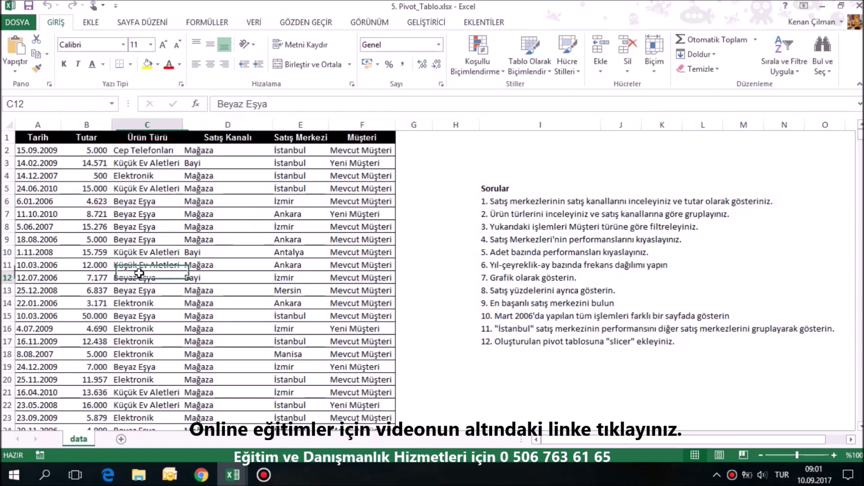
left_click_drag(29, 139, 387, 333)
Step: Inspect the first record's Tutar, Ürün Türü, Satış Kanalı, Satış Merkezi and Müşteri values, then show the EKLE tab
left_click(45, 150)
left_click(78, 151)
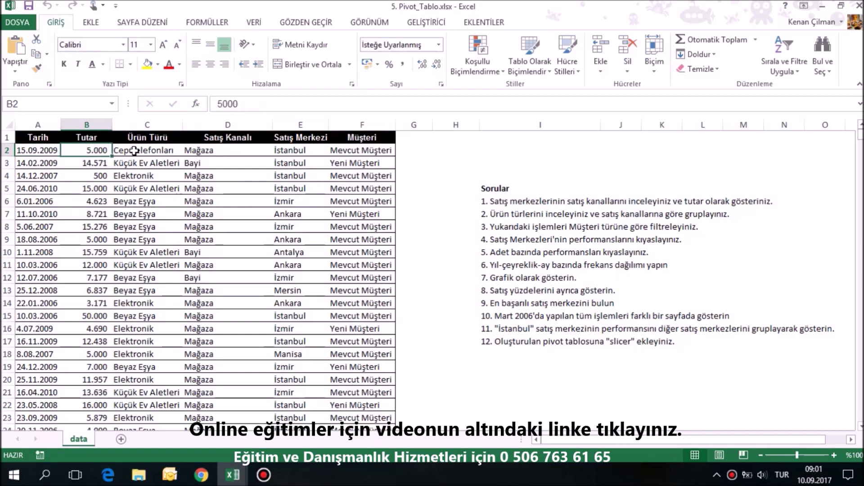
left_click(144, 151)
left_click(202, 151)
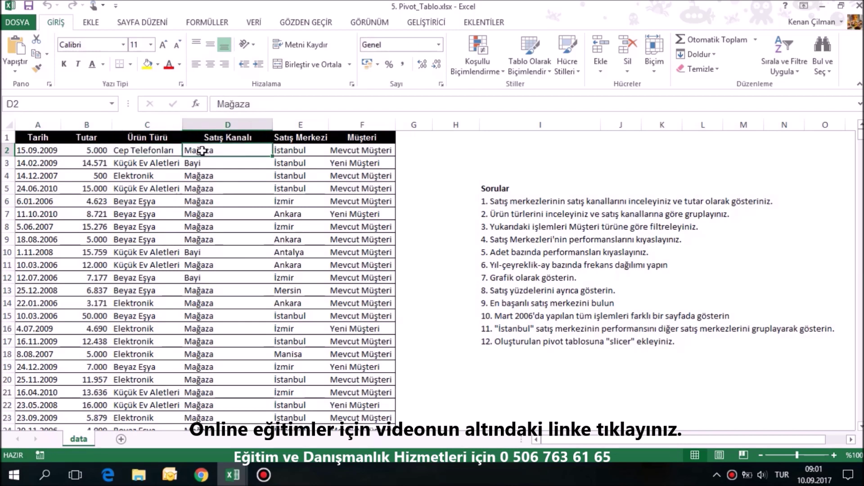
left_click(309, 146)
left_click(365, 150)
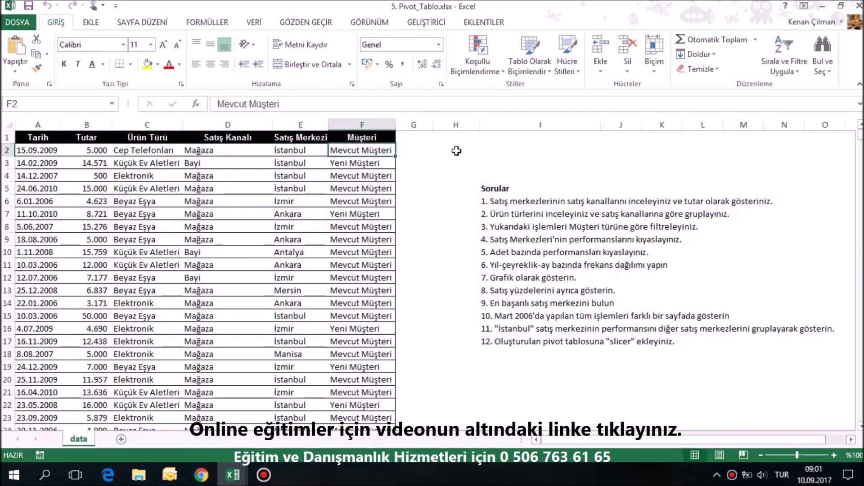
left_click(228, 227)
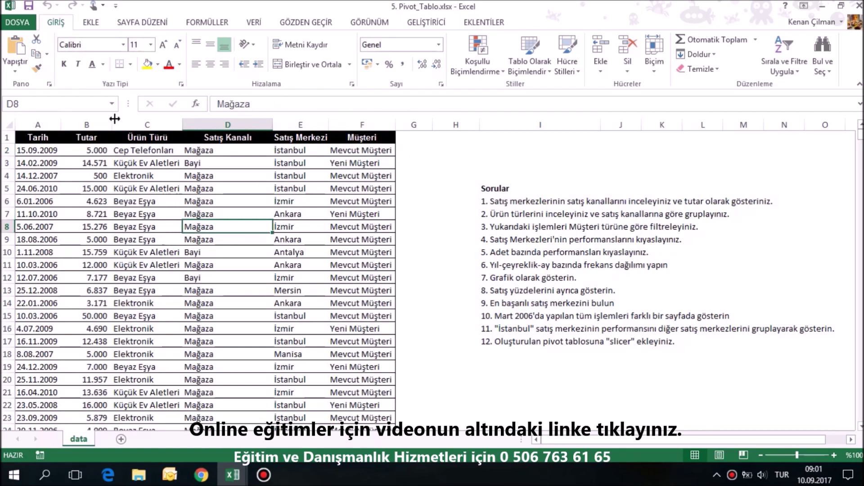
left_click(92, 22)
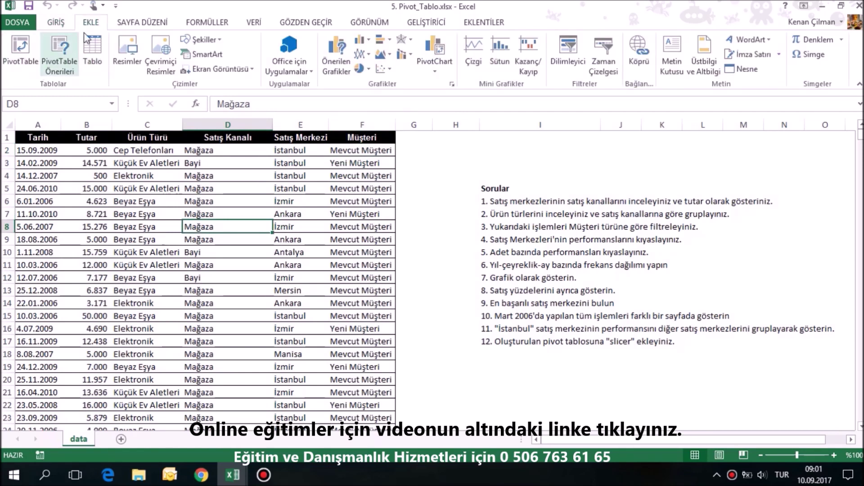
Step: Create a pivot table on a new sheet summing Tutar by Satış Merkezi rows and Ürün Türü columns
left_click(12, 45)
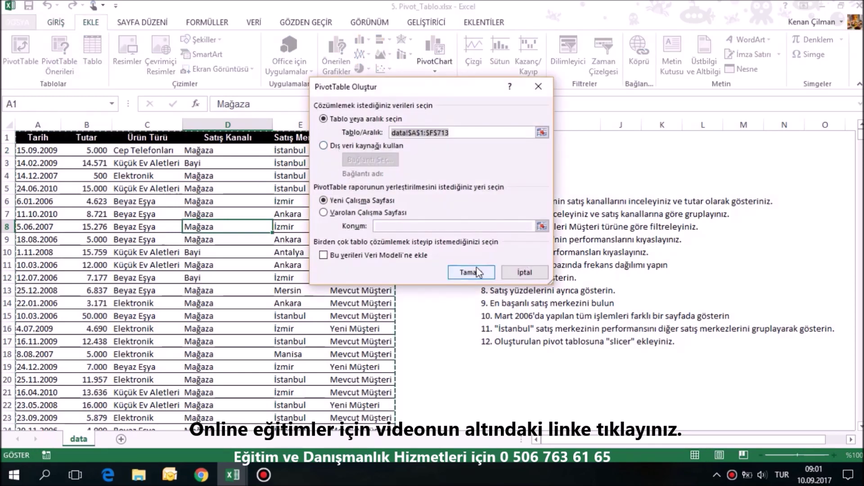
left_click(479, 273)
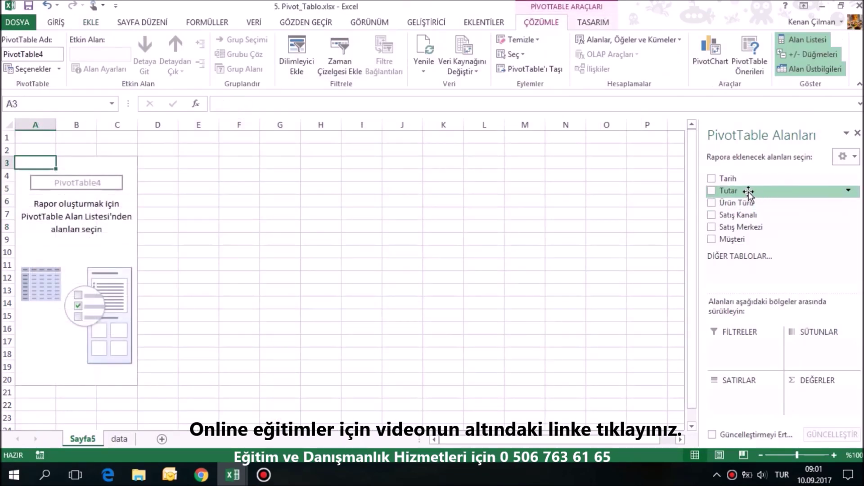
left_click_drag(748, 192, 819, 391)
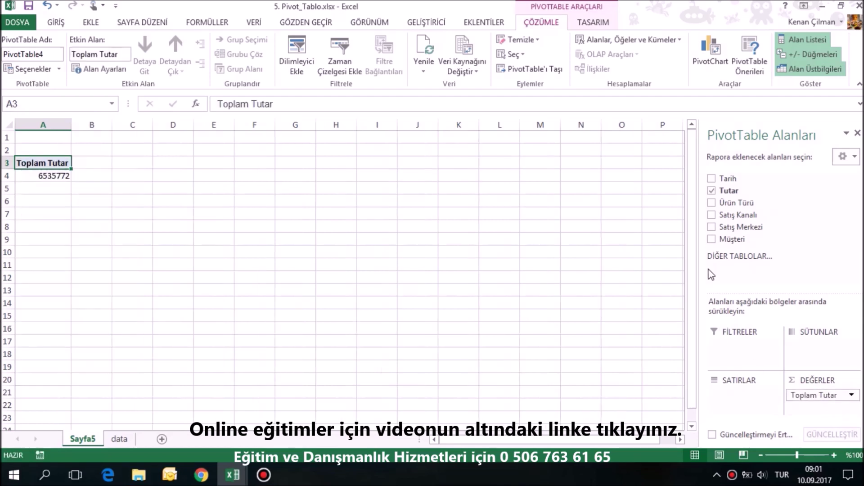
left_click_drag(742, 227, 729, 392)
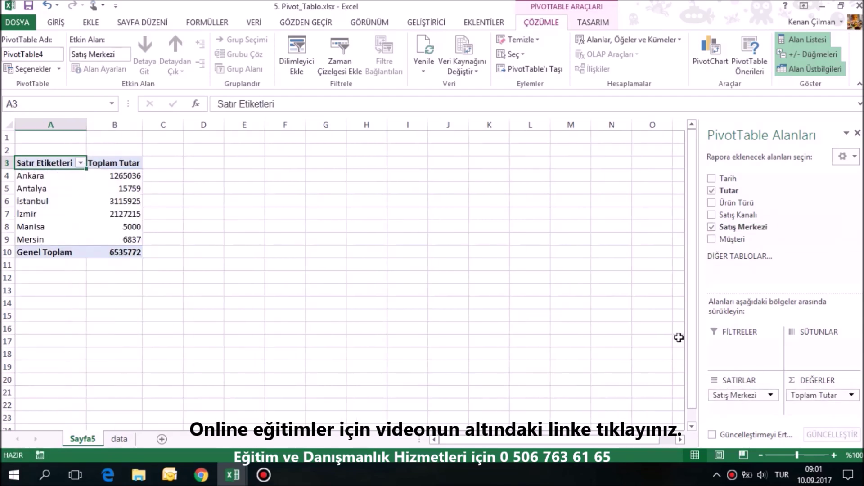
left_click_drag(757, 202, 821, 348)
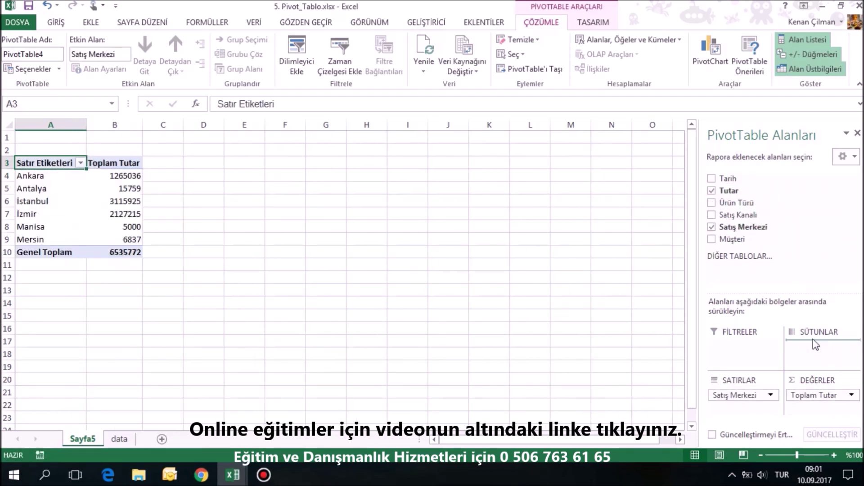
left_click(196, 214)
Step: Format the totals in columns B–G with thousands separators and no decimal places
left_click_drag(125, 125, 425, 125)
left_click(403, 64)
left_click(436, 64)
left_click(436, 64)
left_click(283, 214)
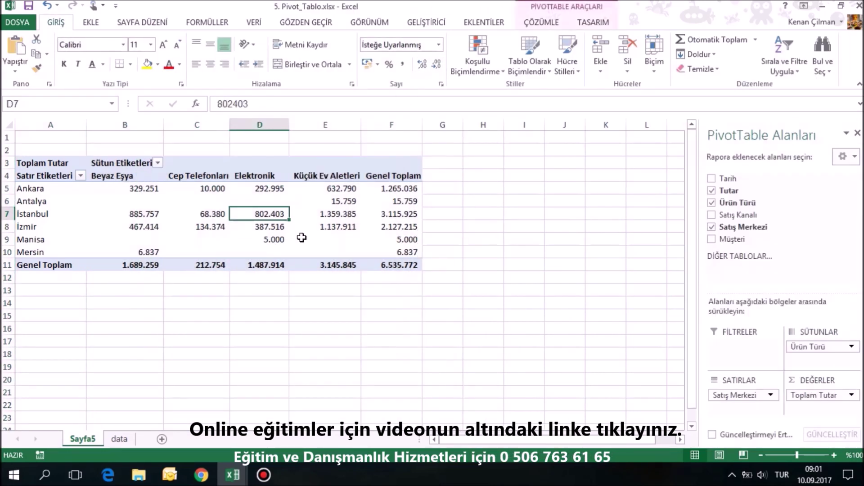
left_click(553, 23)
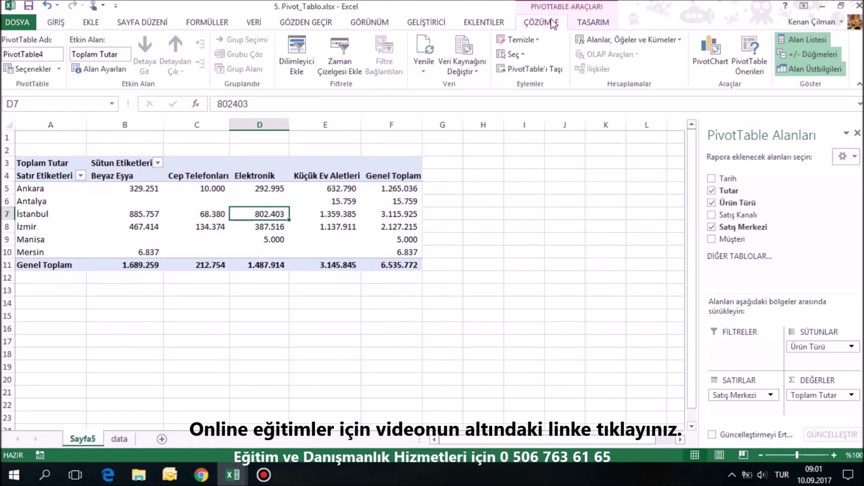
left_click(714, 61)
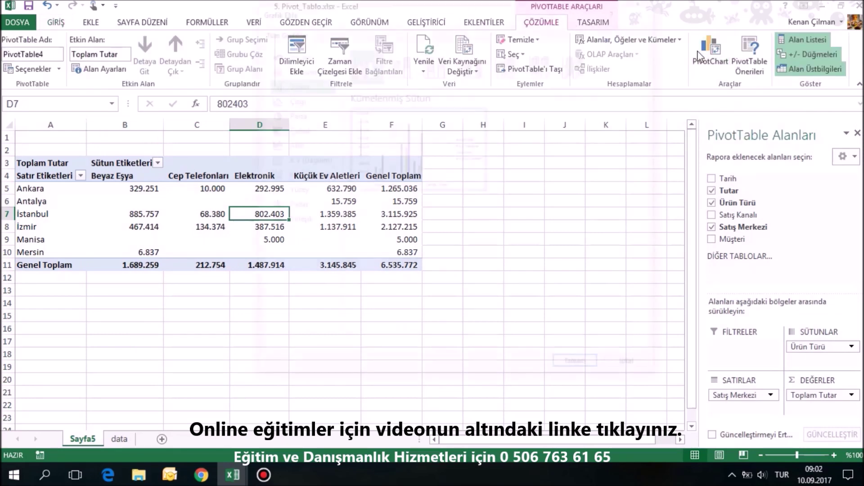
mouse_move(364, 53)
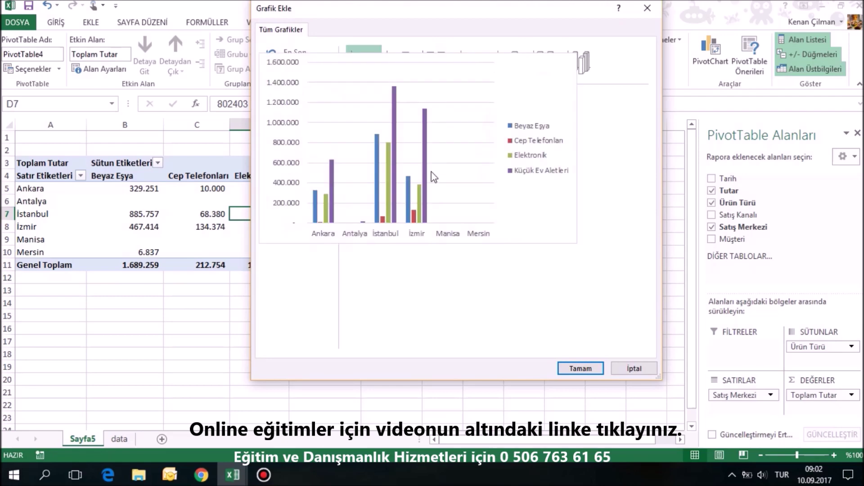
Step: Insert a clustered column pivot chart of the totals and nudge it into place on the sheet
left_click(569, 368)
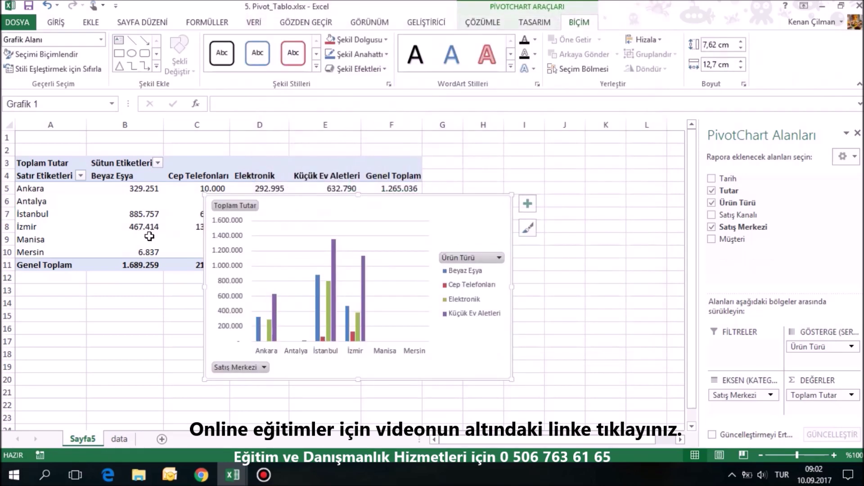
left_click_drag(326, 196, 319, 195)
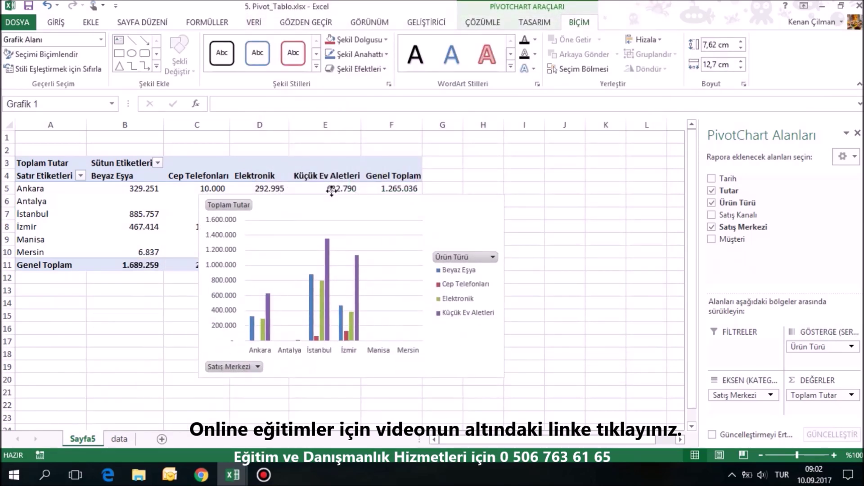
left_click(587, 226)
left_click(325, 176)
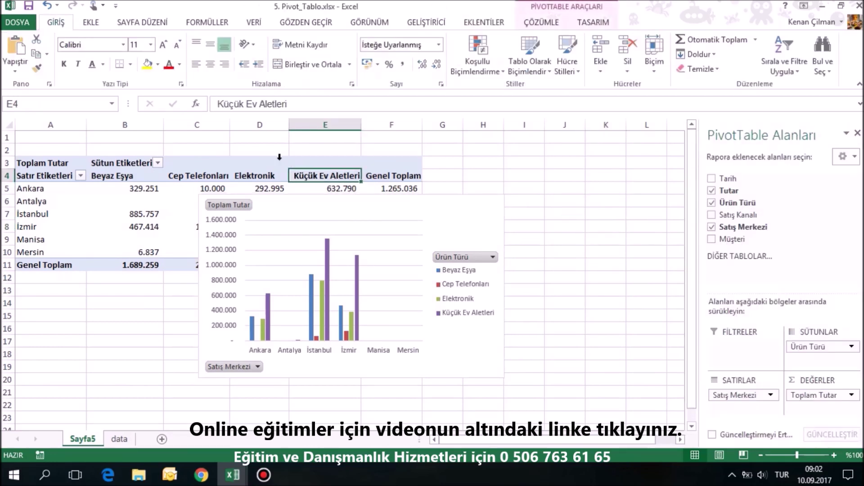
left_click(540, 23)
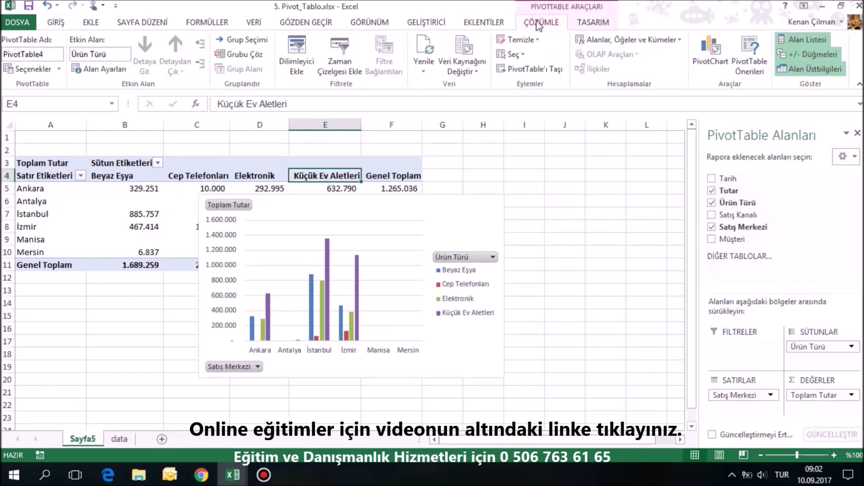
left_click(297, 54)
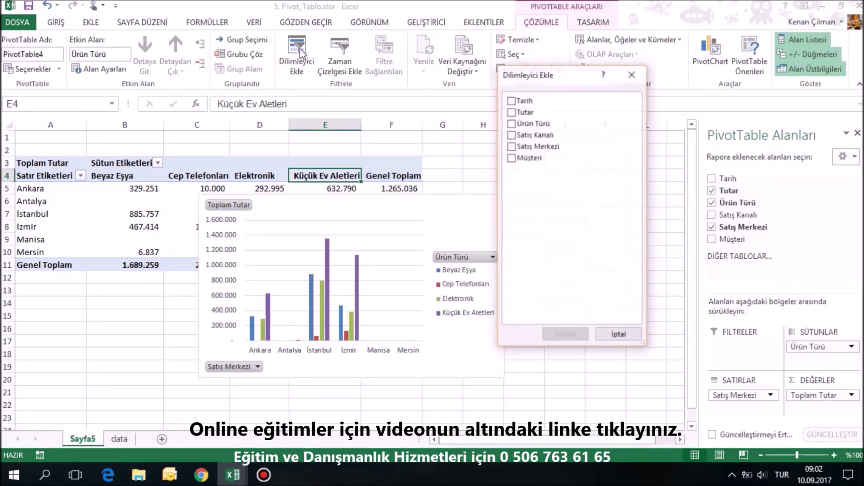
Step: Add a Satış Merkezi slicer and place it right of the chart, with the chart below the table
left_click(512, 147)
left_click(565, 334)
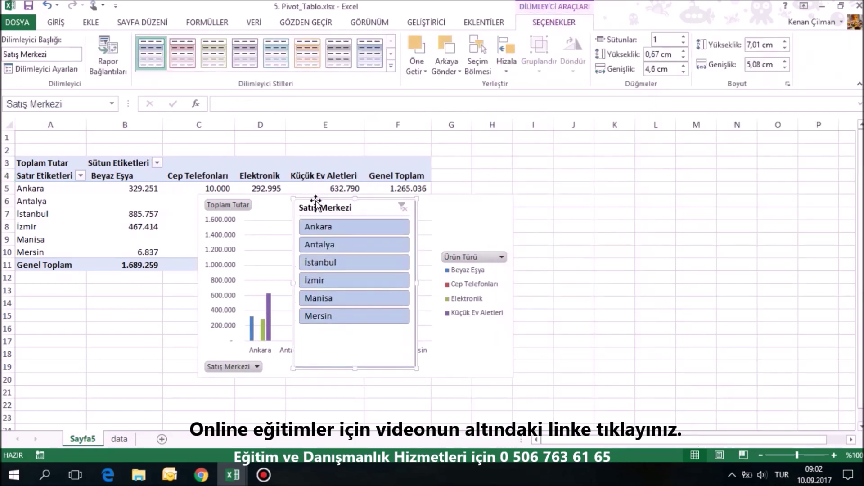
left_click_drag(340, 205, 583, 164)
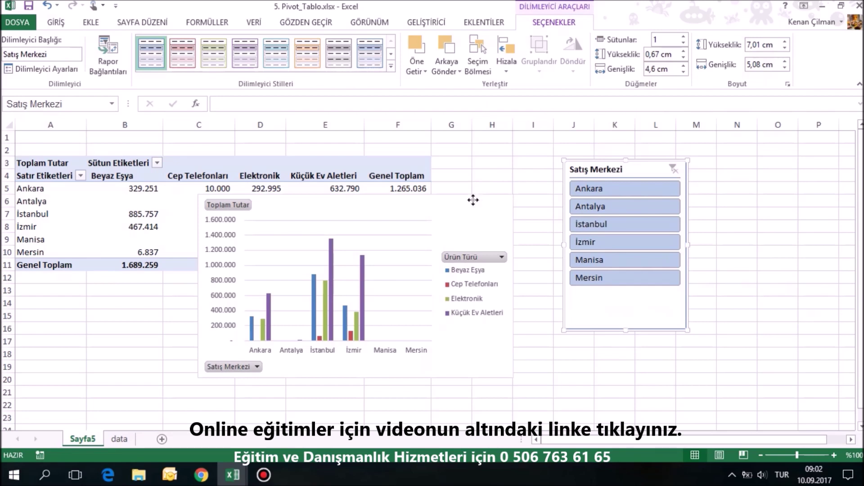
left_click_drag(473, 200, 437, 276)
left_click(484, 211)
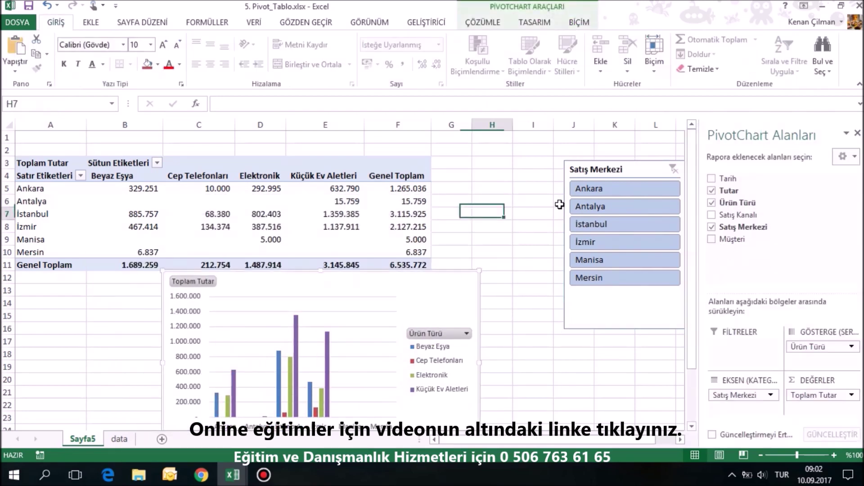
Step: Filter the table and chart to İstanbul and move the chart up over the table
left_click(607, 189)
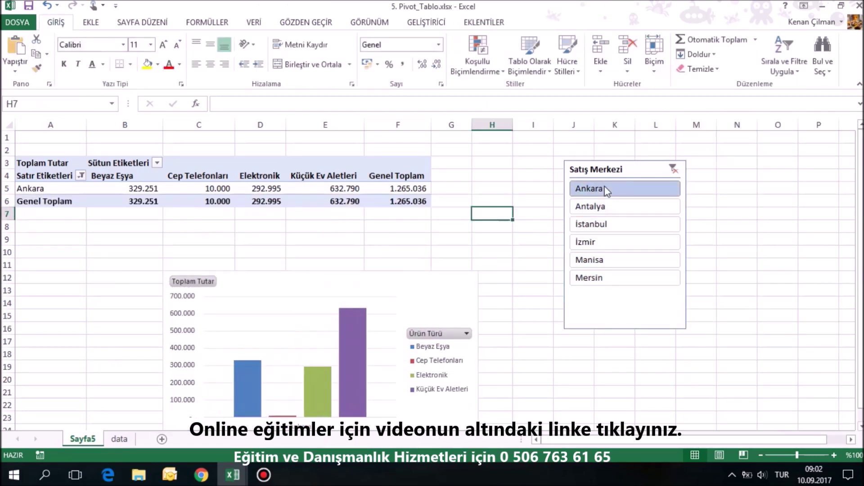
left_click(123, 189)
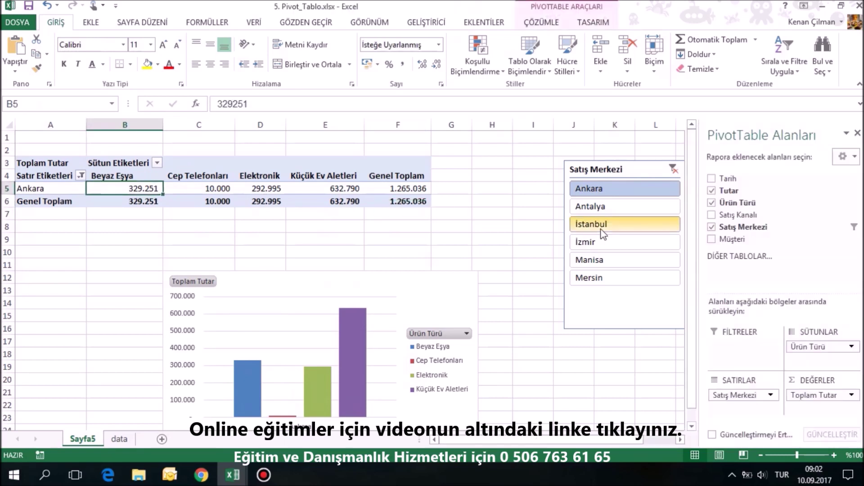
left_click(601, 224)
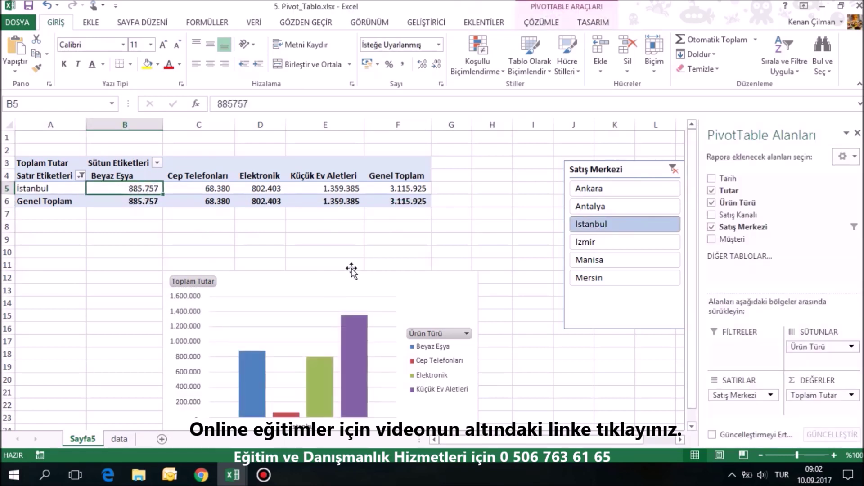
left_click_drag(351, 268, 383, 258)
left_click(183, 188)
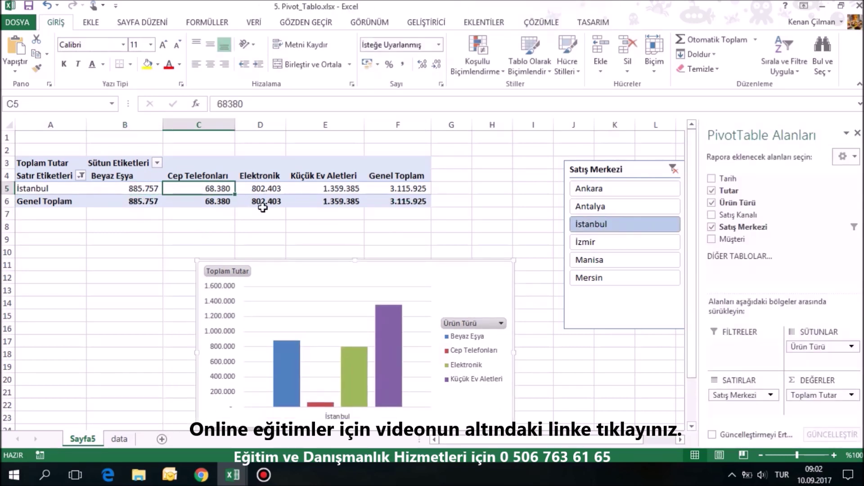
left_click_drag(49, 181, 352, 187)
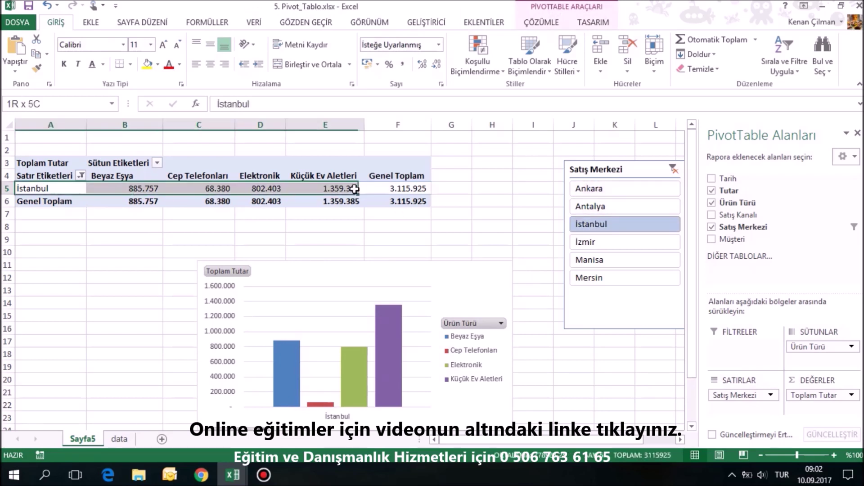
mouse_move(293, 262)
left_mouse_down()
mouse_move(225, 234)
mouse_move(185, 155)
left_mouse_up()
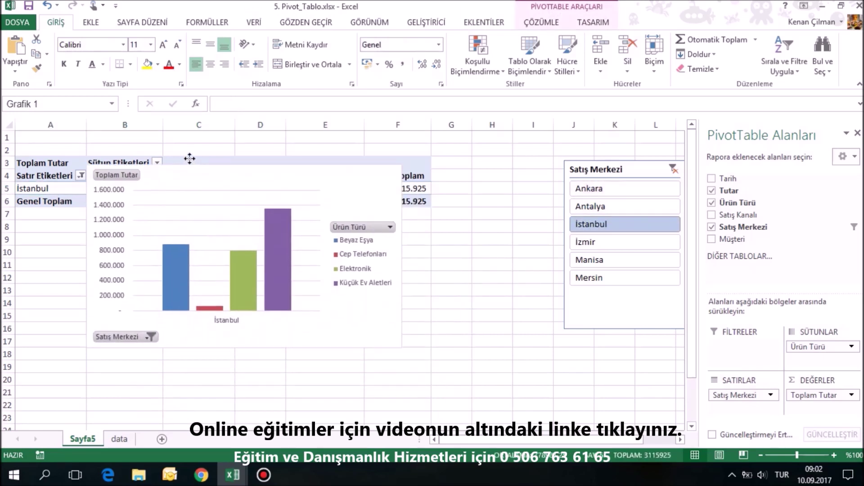
Step: Place the slicer beside the chart, add Ankara and Antalya, and select chart and slicer together
left_click_drag(634, 167, 499, 156)
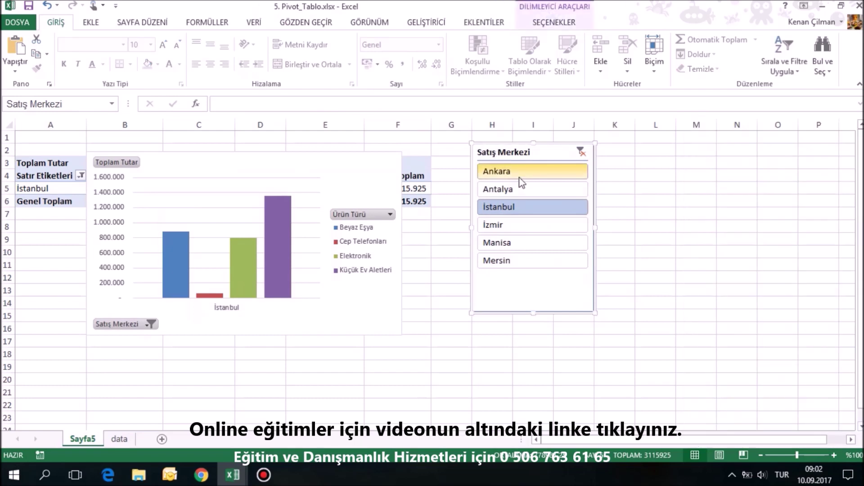
left_click(518, 174, "ctrl")
left_click(517, 188, "ctrl")
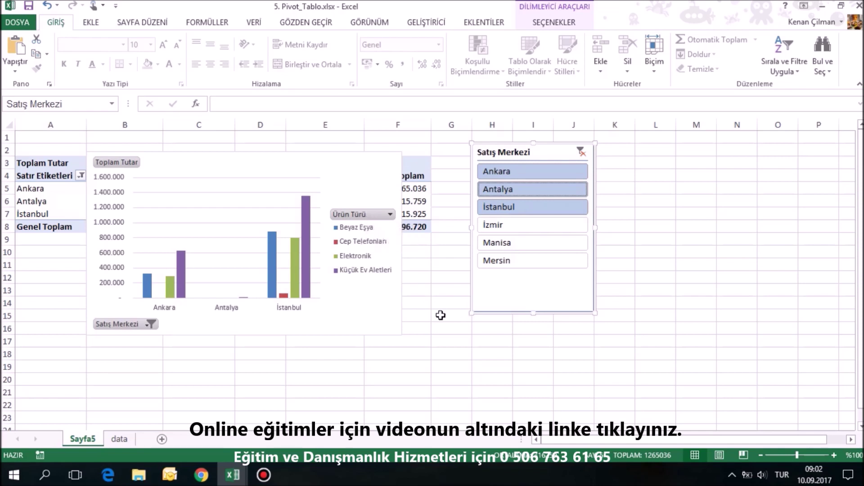
left_click(460, 305)
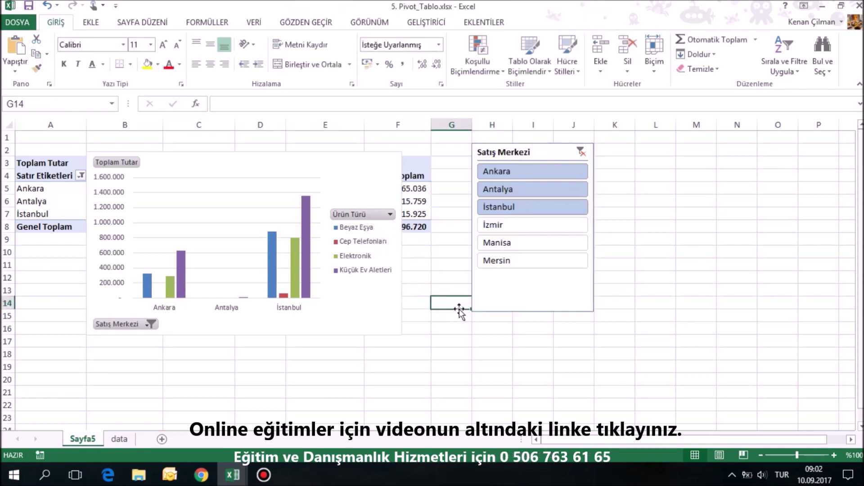
left_click(347, 329)
left_click(523, 295, "ctrl")
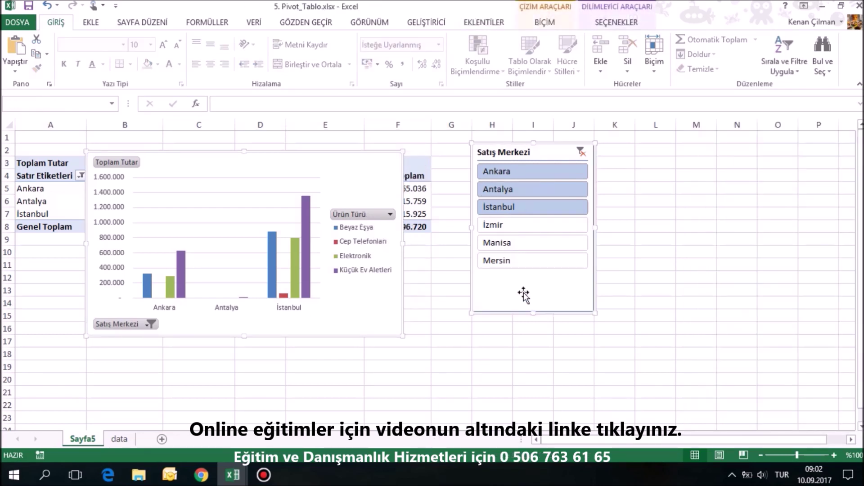
Step: Move the chart and slicer onto a new blank sheet and arrange them
key("Delete")
left_click(161, 440)
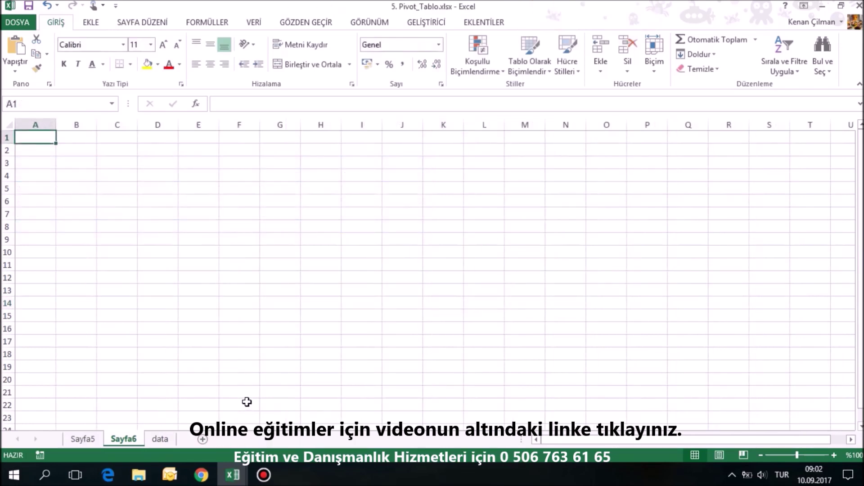
key("ctrl+v")
left_click(364, 310)
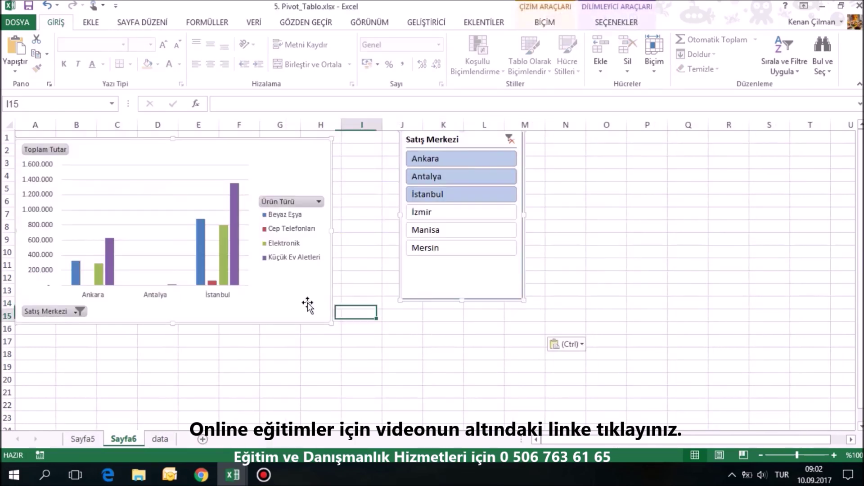
left_click_drag(332, 299, 342, 362)
left_click_drag(446, 299, 427, 299)
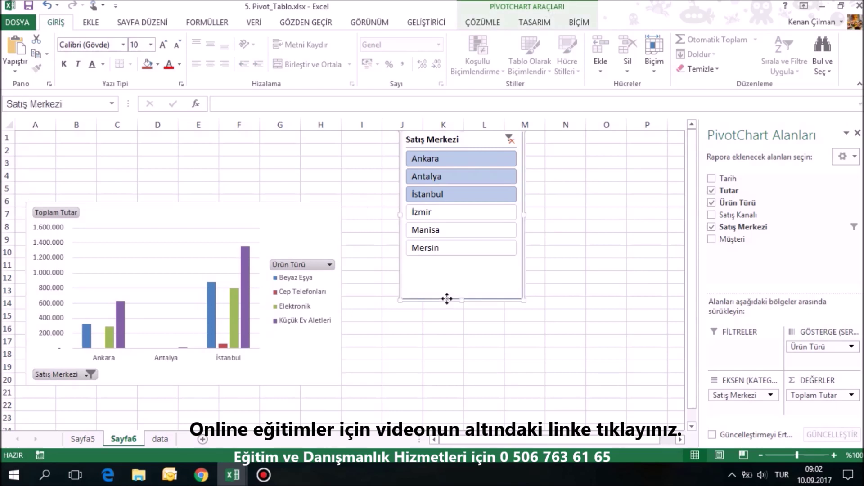
Step: Rename the new sheet to 'Dashboard'
double_click(134, 443)
type("Dashboard")
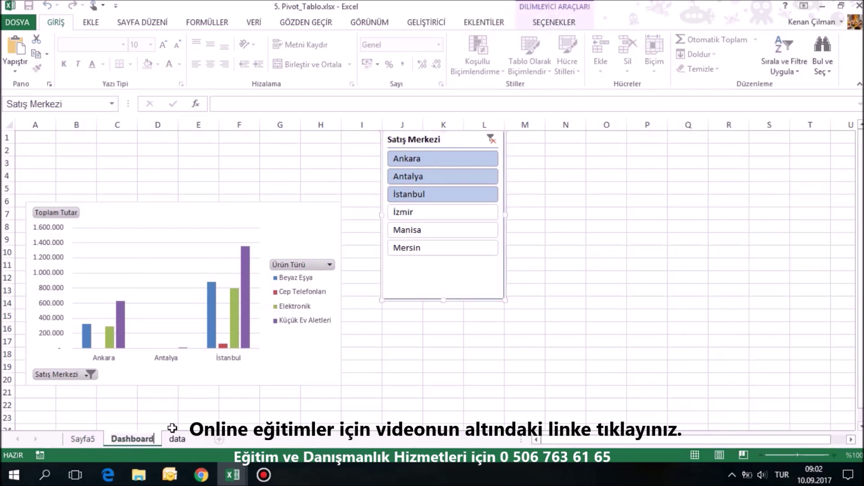
key("Return")
left_click(377, 381)
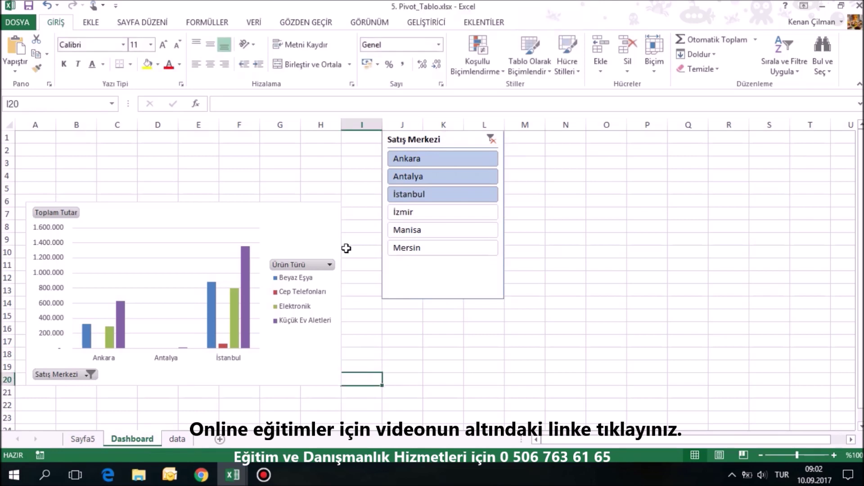
Step: Test the slicer with İzmir, Ankara and İstanbul, confirm Sayfa5's pivot follows, ending on Ankara
left_click(449, 218)
left_click(426, 163)
left_click(426, 193)
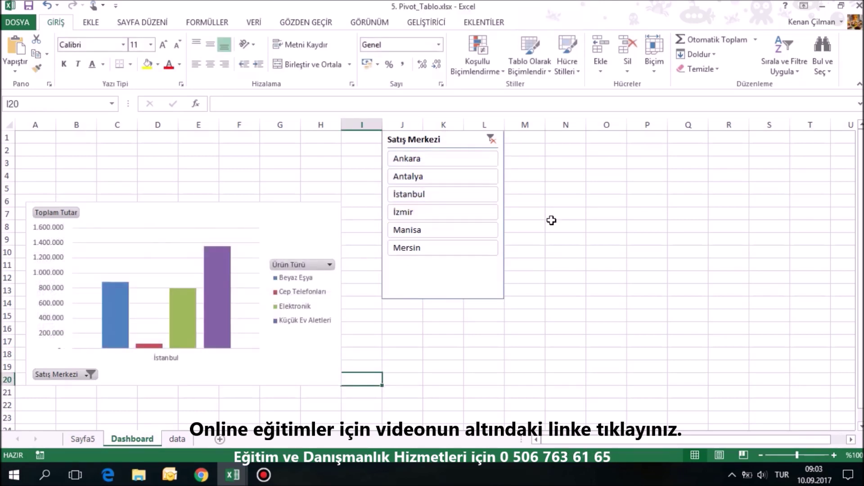
left_click(455, 212)
left_click(440, 164)
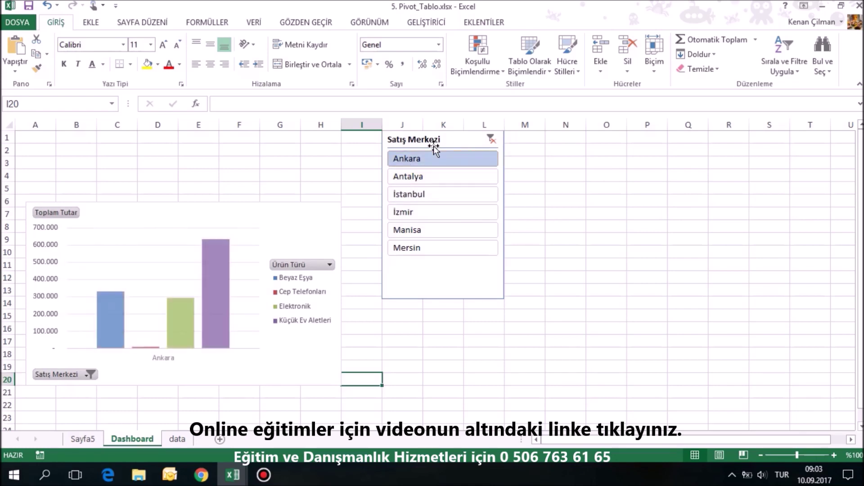
left_click(82, 439)
left_click(135, 188)
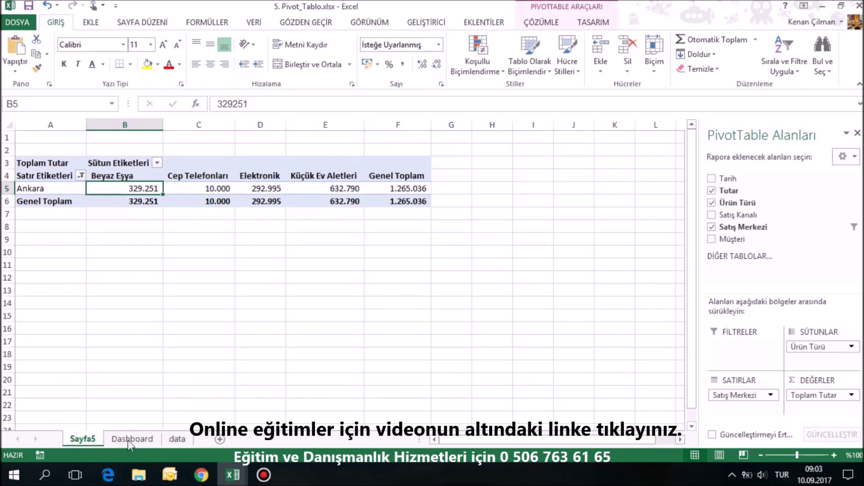
left_click(130, 439)
left_click(305, 206)
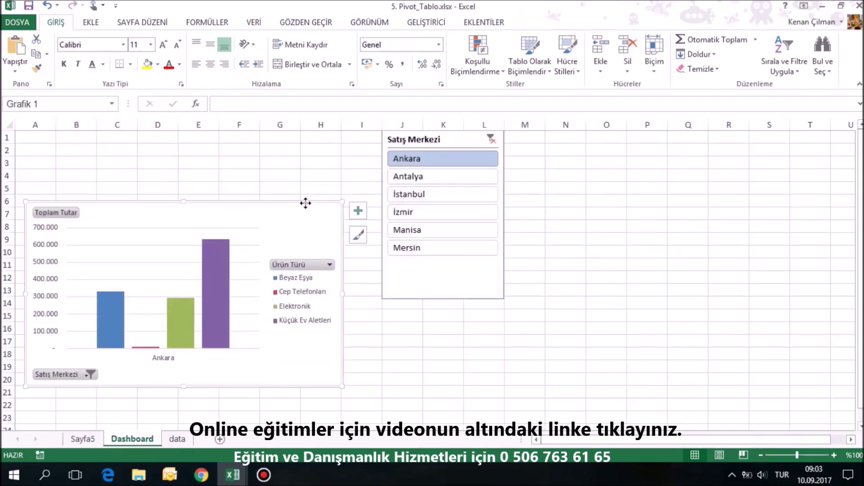
Step: Move the slicer to the top-left, set it to 6 button columns, and stretch it into a wide strip
mouse_move(389, 139)
left_mouse_down()
mouse_move(387, 147)
mouse_move(46, 133)
mouse_move(66, 135)
left_mouse_up()
left_click(555, 23)
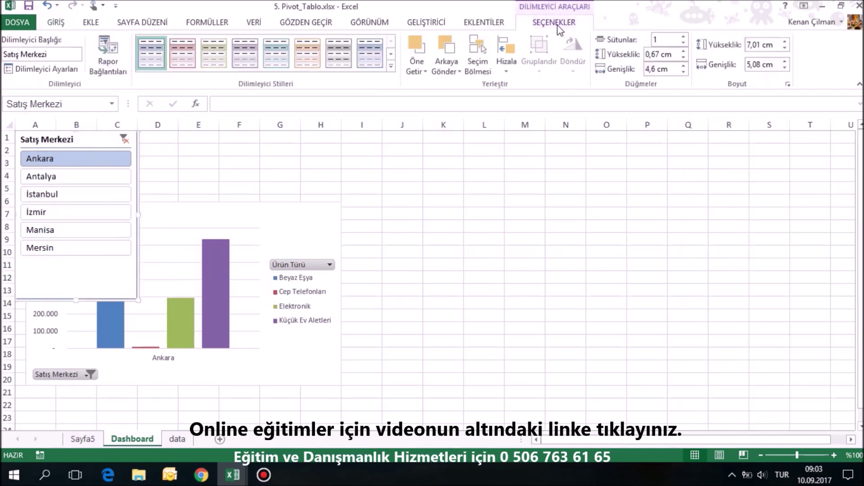
left_click(684, 38)
left_click(684, 38)
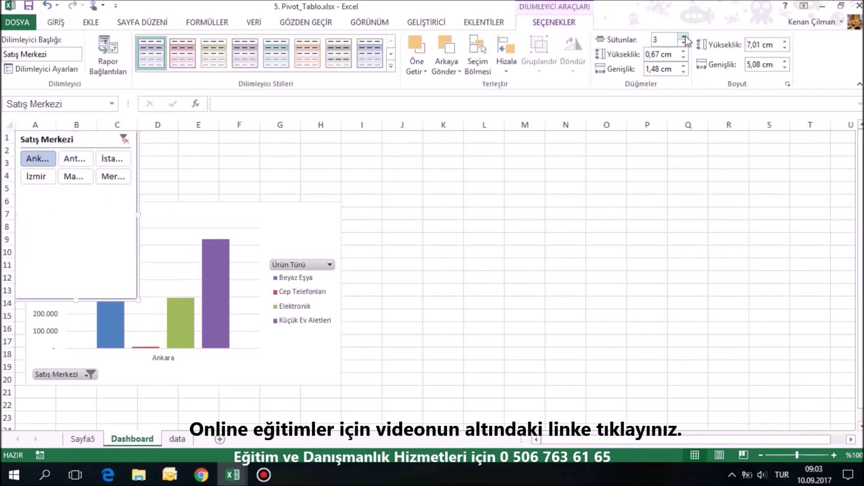
left_click(685, 37)
left_click(684, 38)
left_click(684, 38)
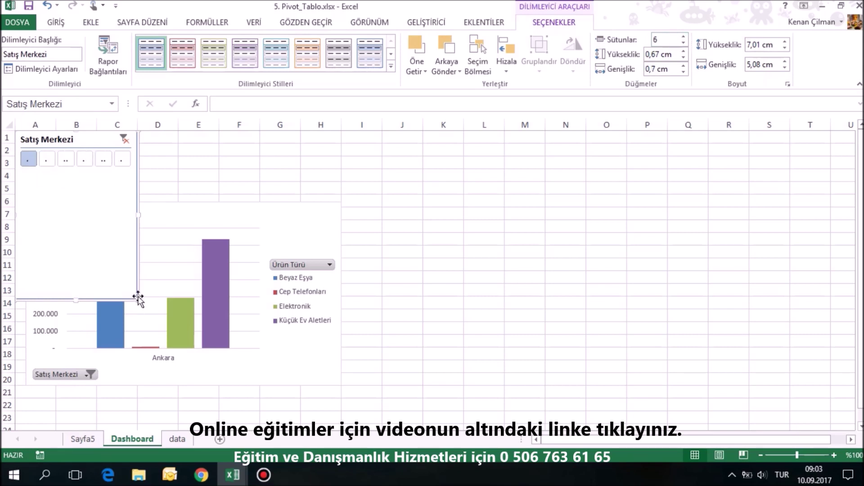
mouse_move(137, 299)
left_mouse_down()
mouse_move(392, 161)
mouse_move(417, 161)
left_mouse_up()
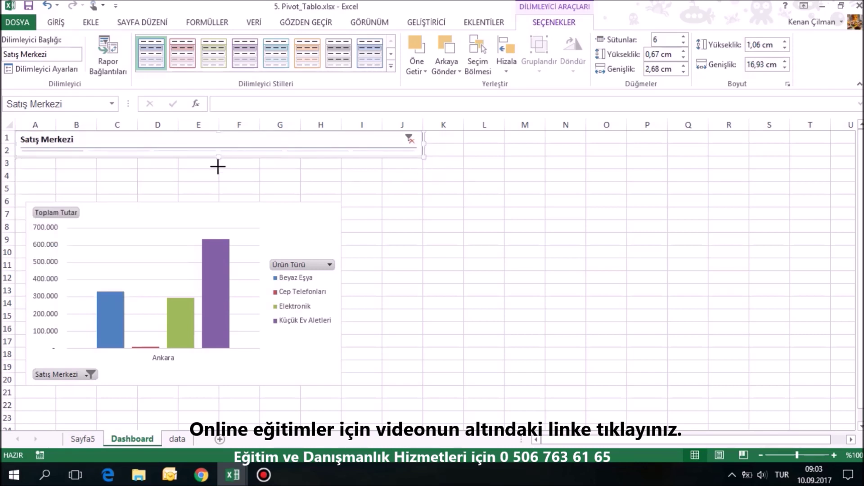
left_click_drag(218, 167, 243, 183)
Step: Test each city button — Ankara, Antalya, İstanbul, İzmir, Manisa, Mersin — leaving İzmir selected
left_click(451, 187)
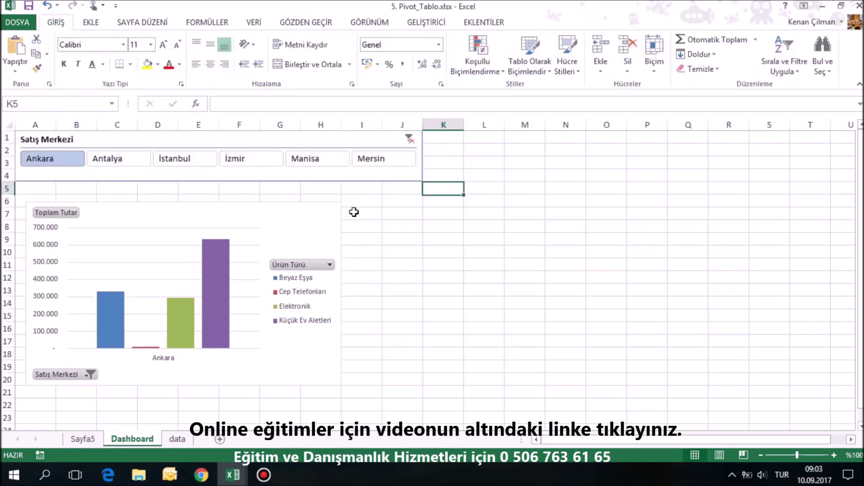
left_click(115, 162)
left_click(183, 160)
left_click(253, 161)
left_click(311, 162)
left_click(375, 163)
left_click(62, 166)
left_click(124, 166)
left_click(185, 162)
left_click(232, 161)
Step: Position the chart just beneath the slicer strip, then return to the data sheet
left_click_drag(251, 206, 195, 189)
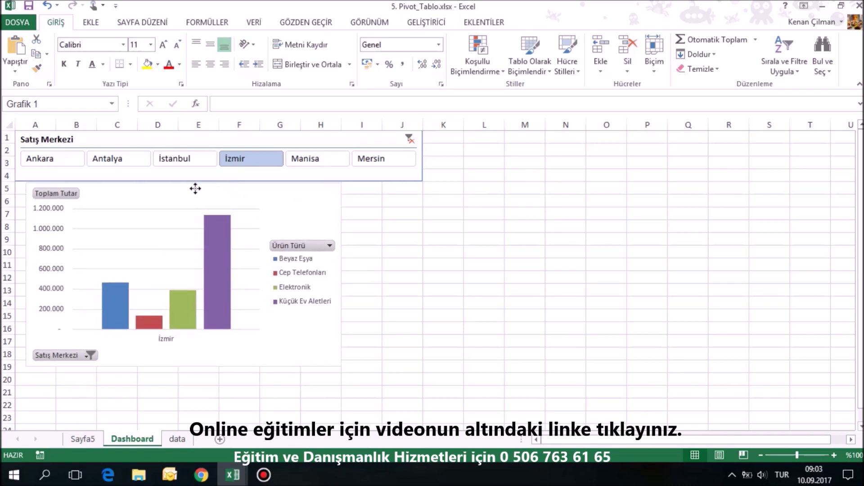
left_click_drag(332, 315, 331, 311)
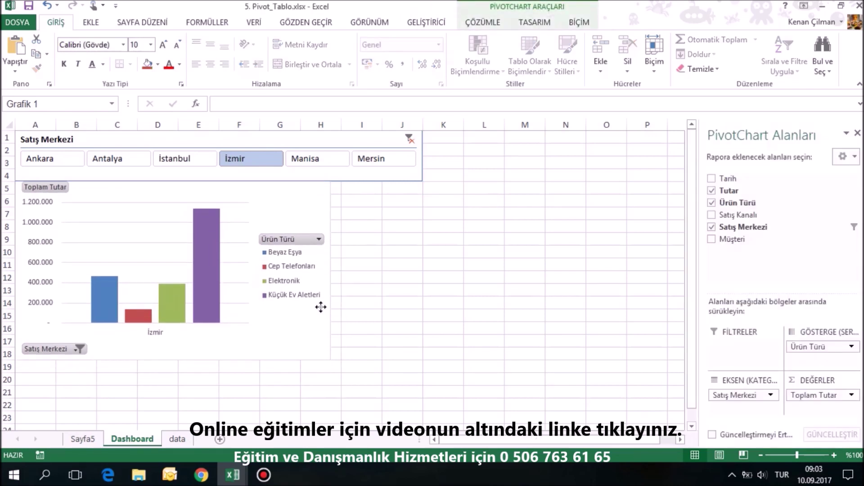
left_click_drag(331, 311, 335, 313)
left_click(434, 291)
left_click(182, 439)
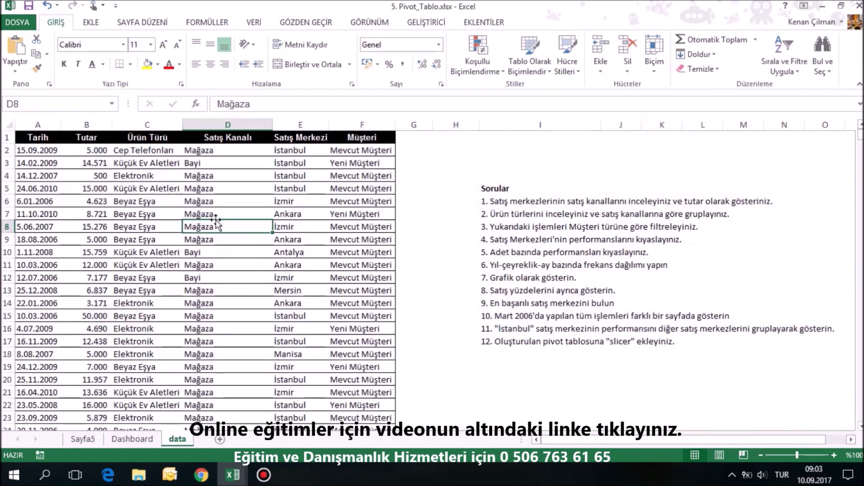
Step: Create a new-sheet pivot table summing Tutar by Ürün Türü rows and Satış Kanalı columns
left_click(120, 174)
left_click(90, 22)
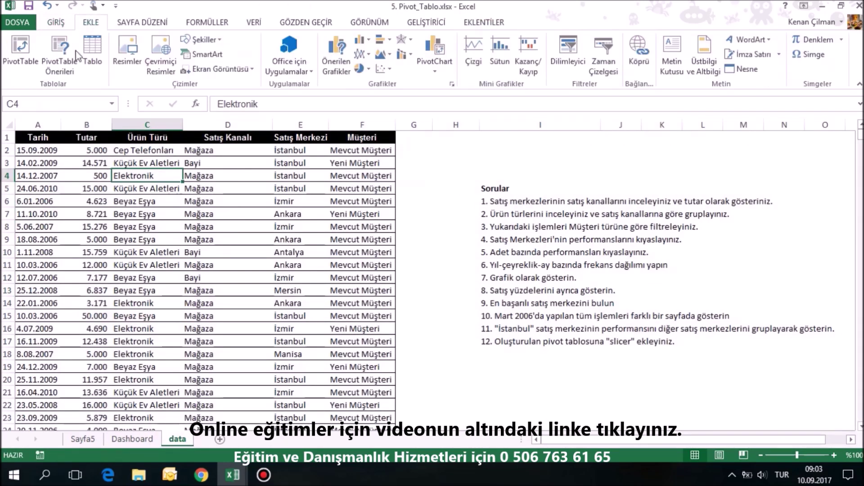
left_click(20, 51)
left_click(612, 273)
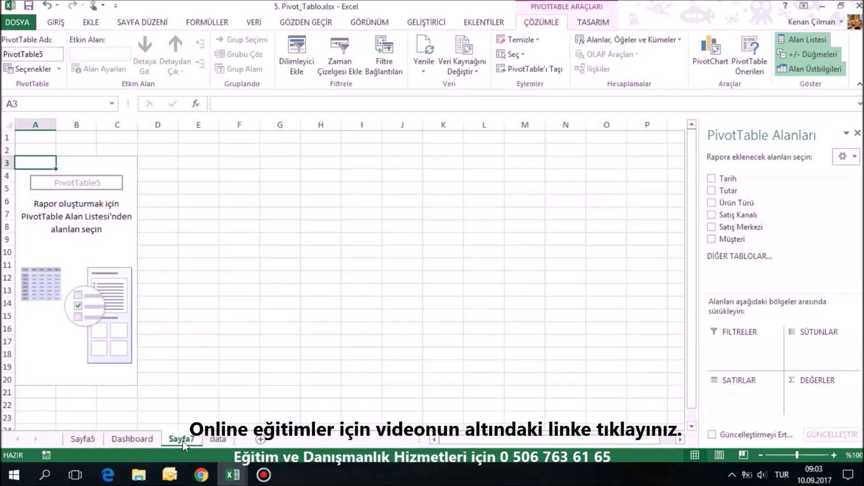
left_click(76, 239)
left_click_drag(729, 190, 824, 397)
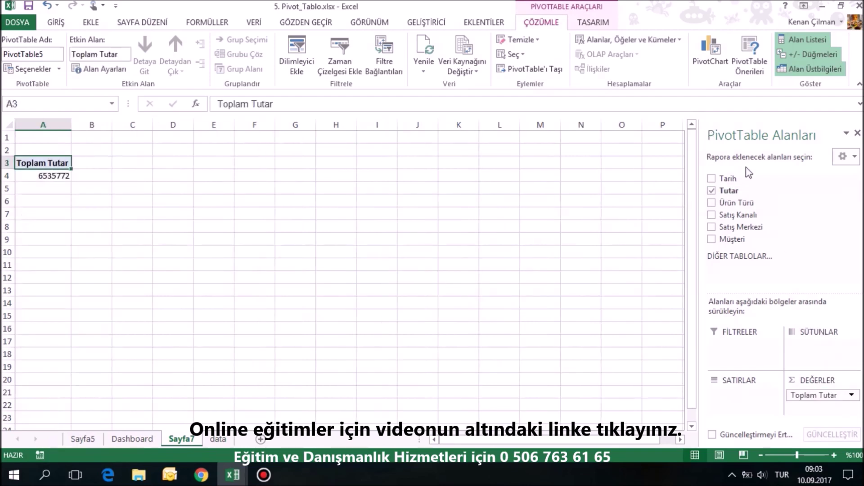
mouse_move(748, 202)
left_mouse_down()
mouse_move(748, 408)
mouse_move(826, 354)
left_mouse_up()
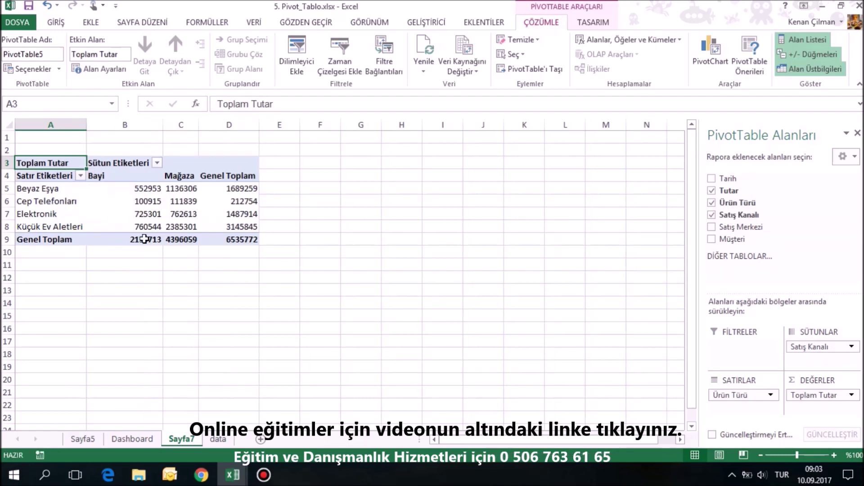
Step: Format value columns B–D with thousands separators and no decimals
left_click_drag(117, 125, 229, 125)
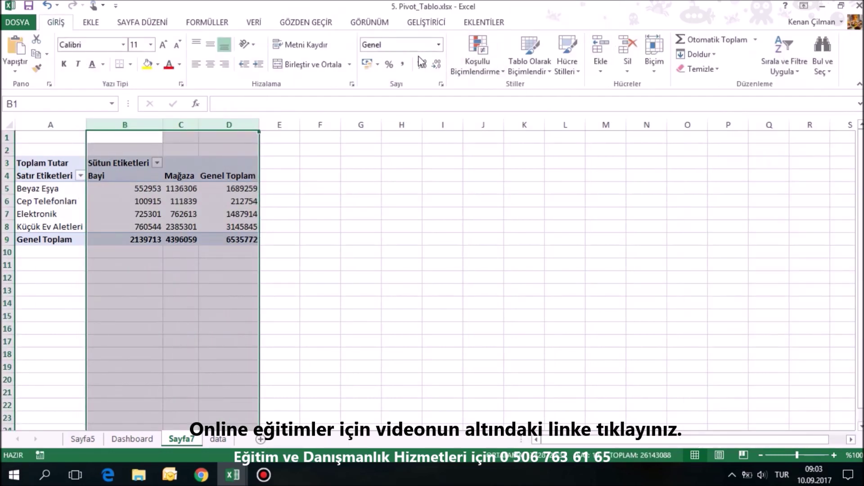
left_click(402, 65)
left_click(436, 65)
left_click(436, 65)
left_click(149, 202)
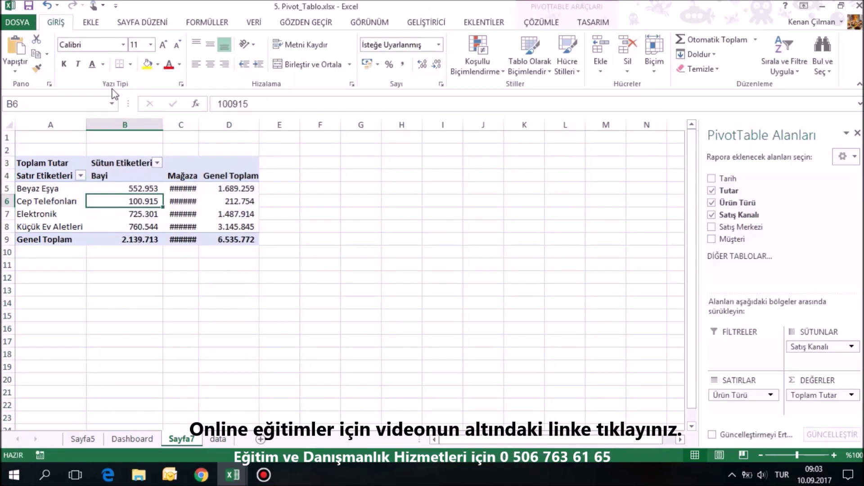
Step: Insert a clustered column pivot chart and move it onto the Dashboard sheet
left_click(538, 22)
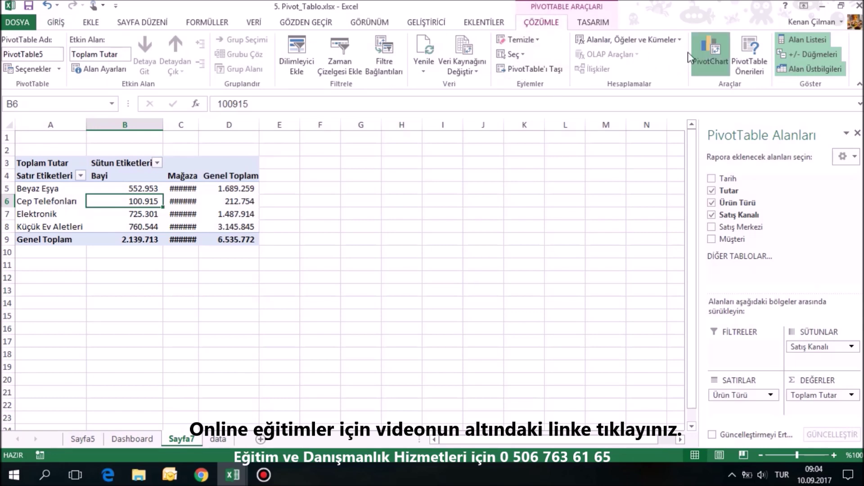
left_click(710, 50)
left_click(574, 367)
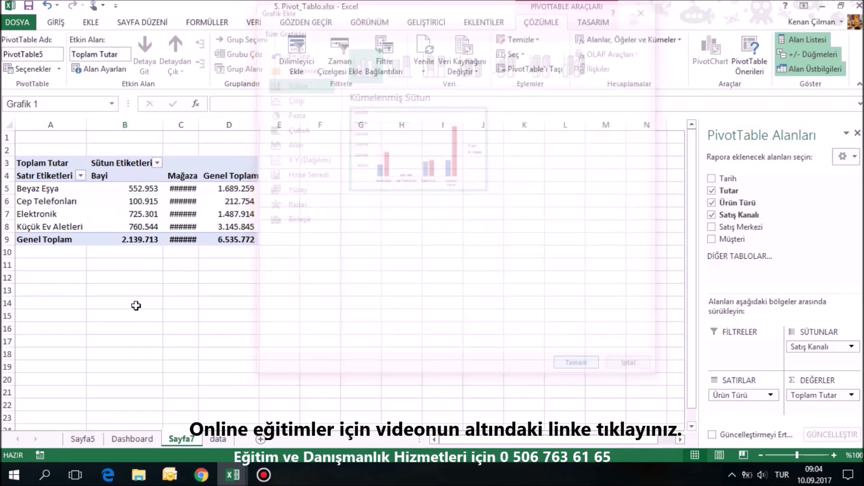
key("ctrl+z")
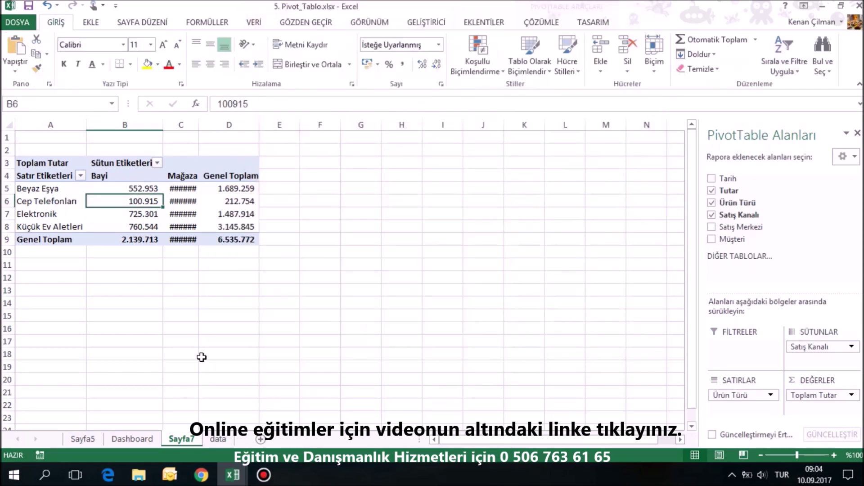
left_click(132, 439)
key("ctrl+v")
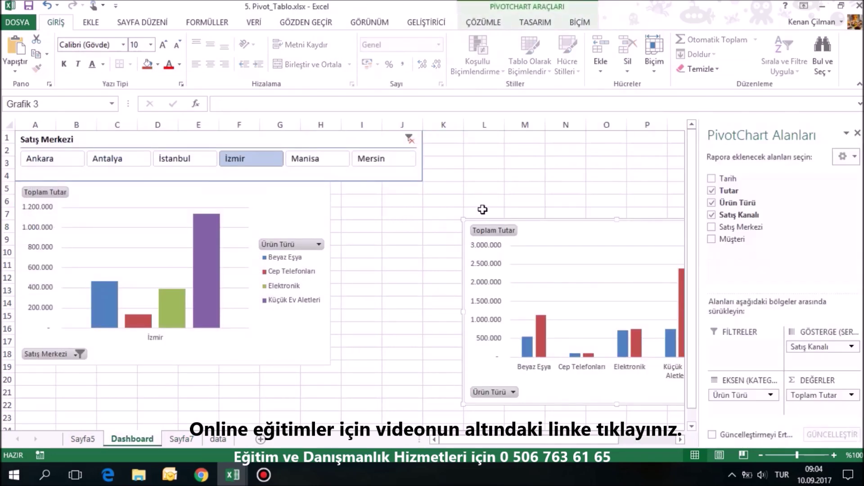
Step: Place the new chart beside the center chart and delete both charts' legends
mouse_move(518, 226)
left_mouse_down()
mouse_move(383, 195)
mouse_move(387, 180)
left_mouse_up()
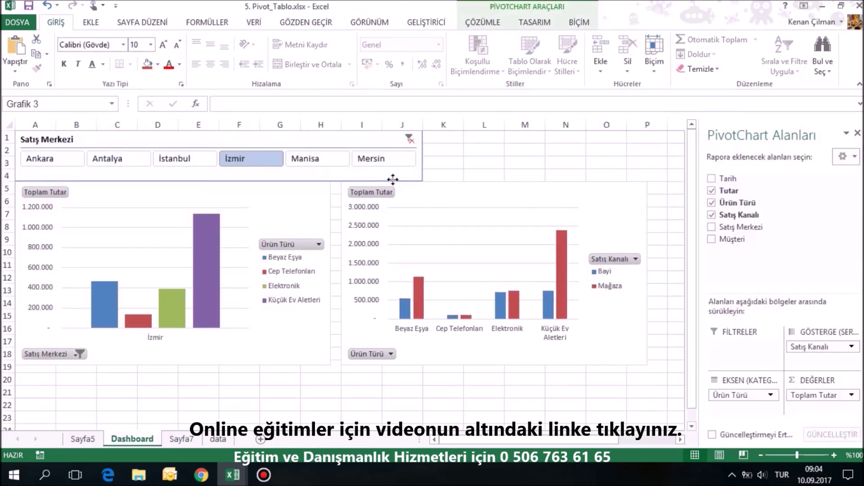
left_click(279, 378)
left_click(280, 299)
key("Delete")
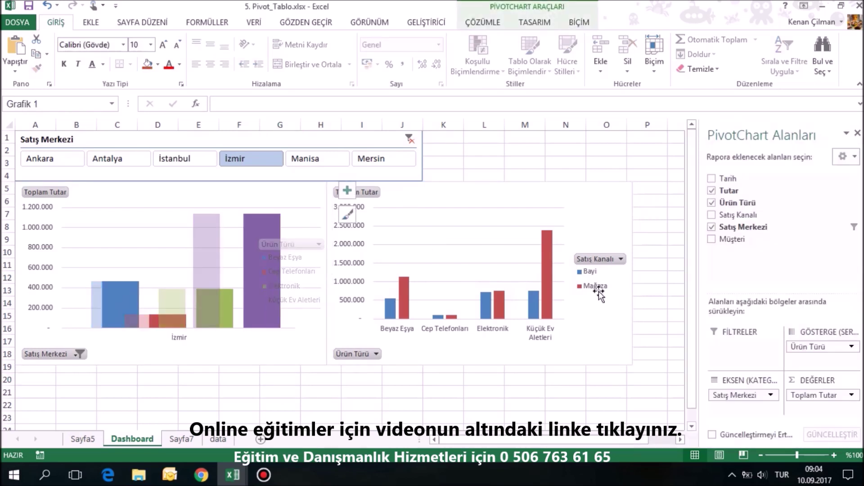
left_click(598, 288)
key("Delete")
left_click(321, 405)
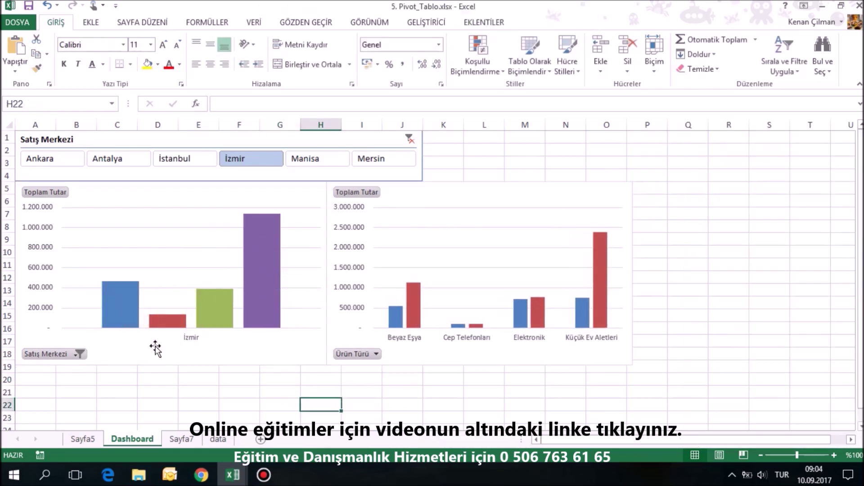
Step: Try Manisa, Mersin, Antalya and İzmir, then filter to Ankara, Antalya and İstanbul together
left_click(342, 162)
left_click(381, 161)
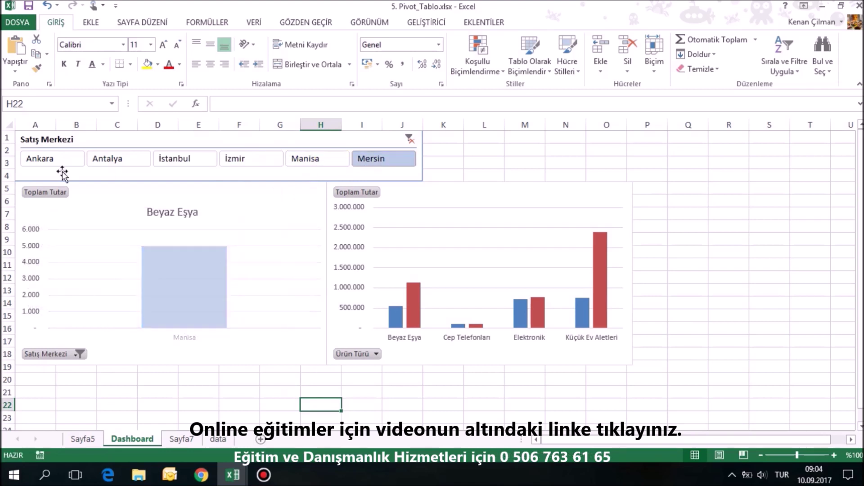
left_click(146, 160)
left_click(252, 160)
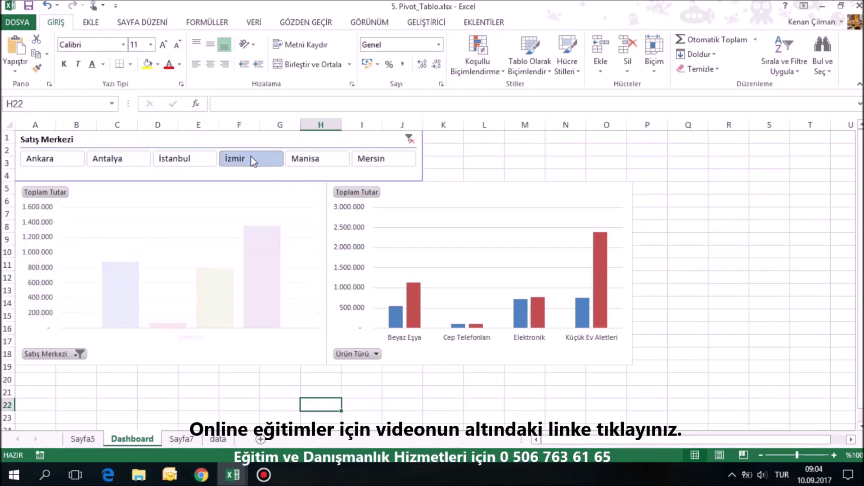
left_click_drag(70, 161, 197, 159)
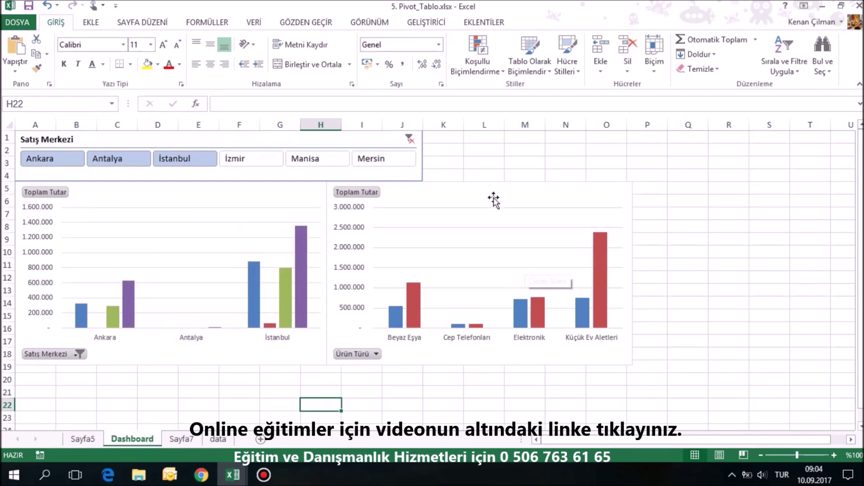
left_click(488, 148)
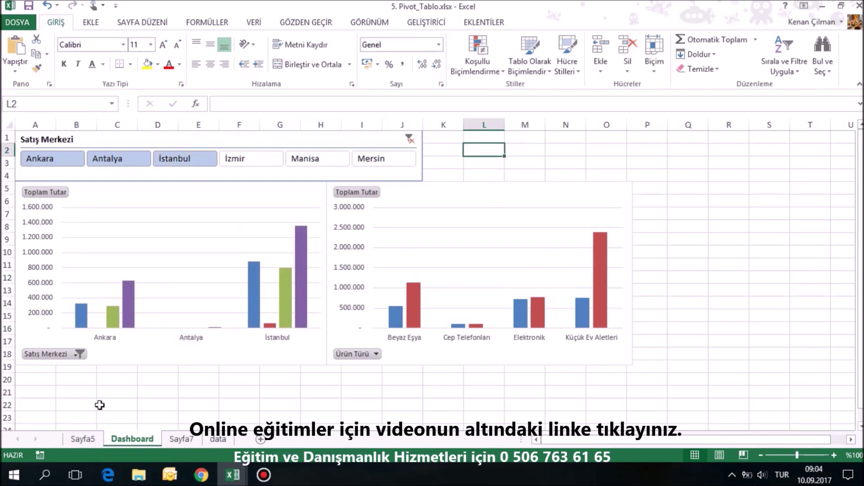
Step: Select the Satış Merkezi slicer on the Sayfa5 pivot sheet
left_click(92, 439)
left_click(171, 211)
left_click(411, 173)
Step: Connect the Satış Merkezi slicer to PivotTable5 through Report Connections
left_click(532, 25)
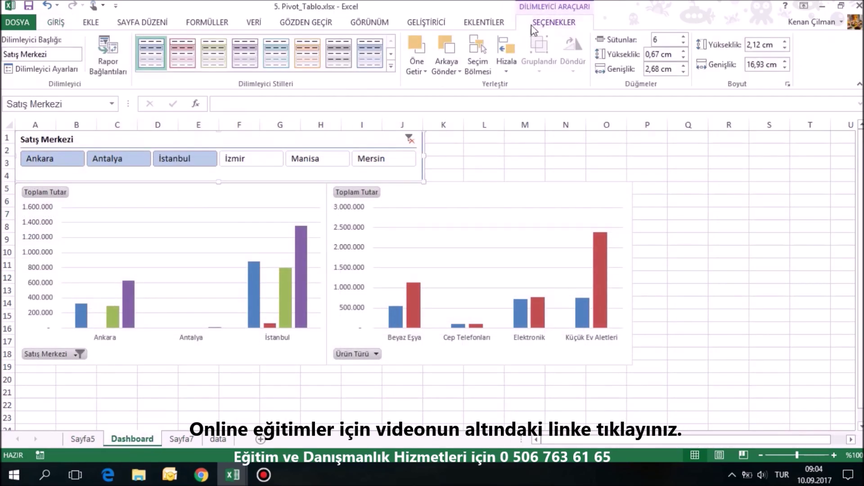
left_click(105, 65)
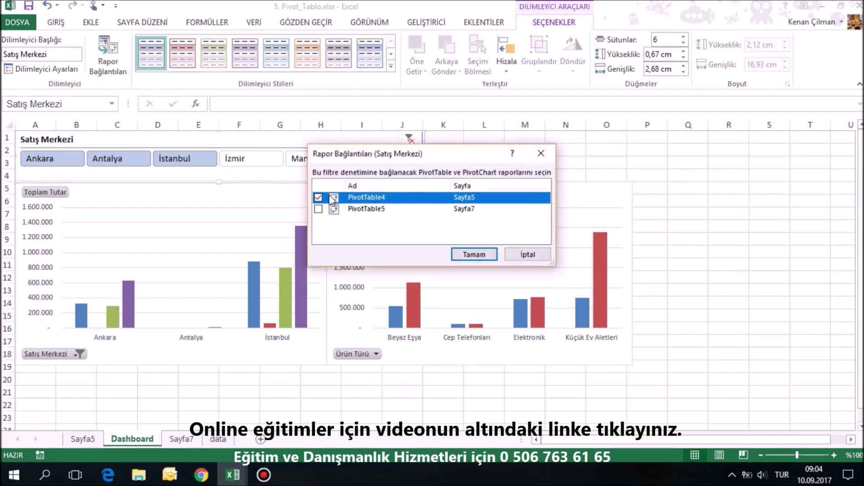
left_click(318, 210)
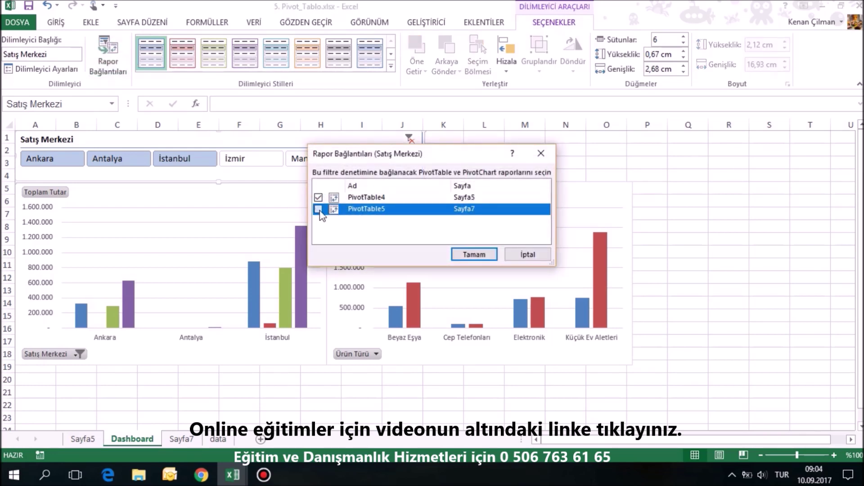
left_click(474, 254)
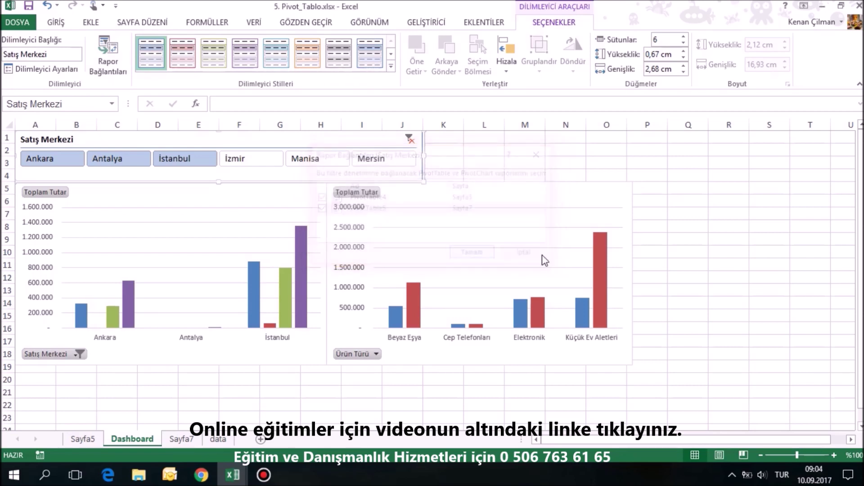
Step: Test both charts with Manisa, Mersin, İzmir and a multi-city pick, check Sayfa7, then clear the filter
left_click(315, 159)
left_click(373, 160)
left_click(263, 166)
left_click_drag(117, 158, 253, 158)
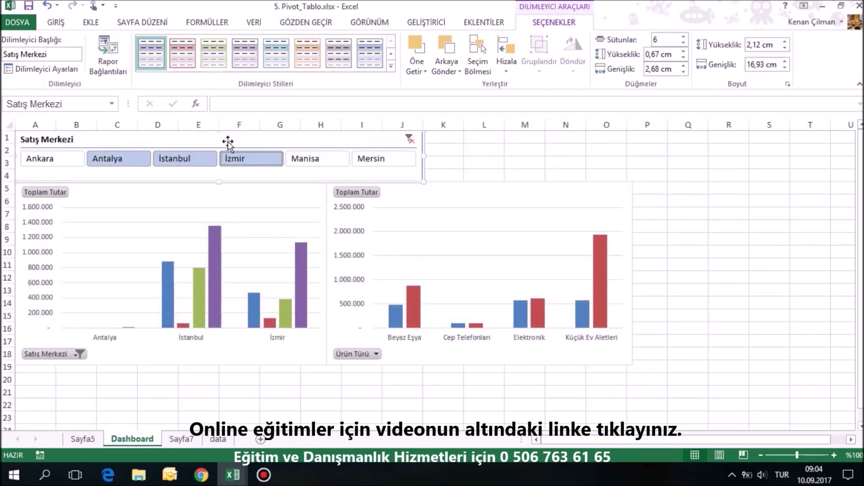
left_click(83, 439)
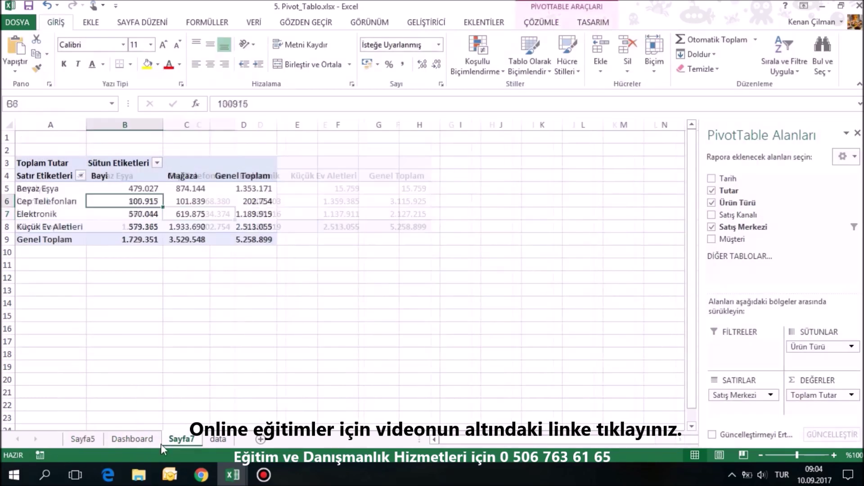
left_click(143, 443)
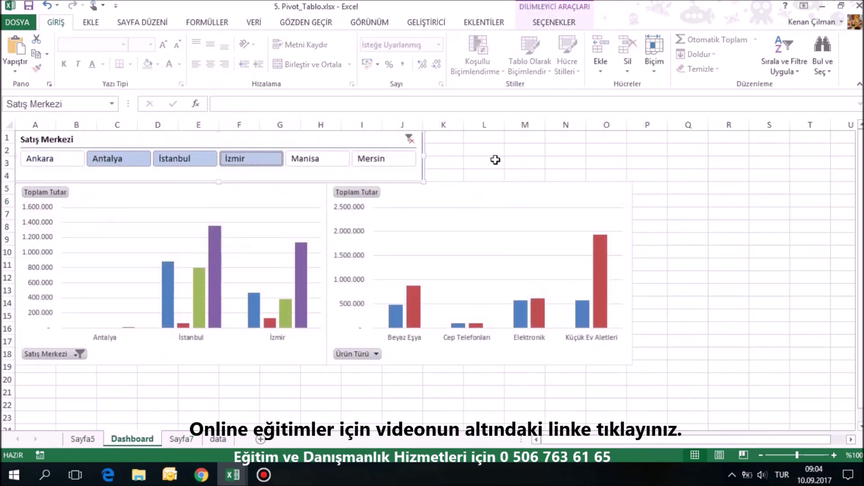
left_click(409, 139)
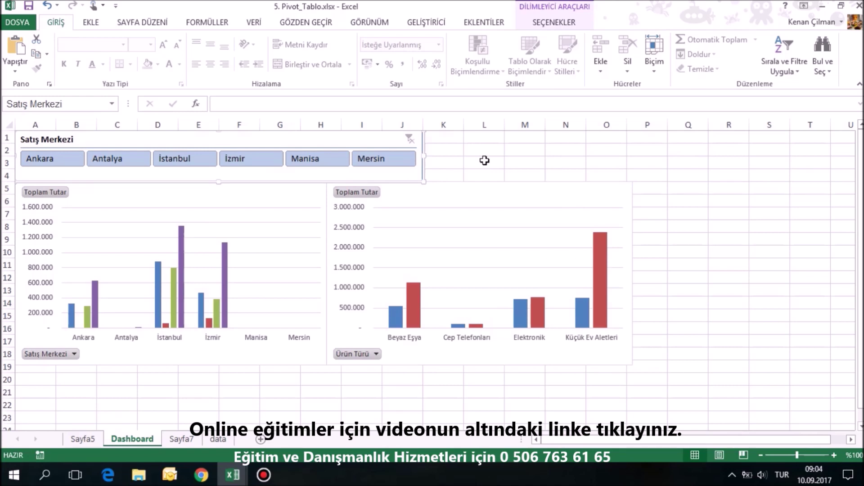
Step: Uncheck Kılavuz Çizgileri under GÖRÜNÜM on Dashboard, then return to the sales data sheet
left_click(485, 160)
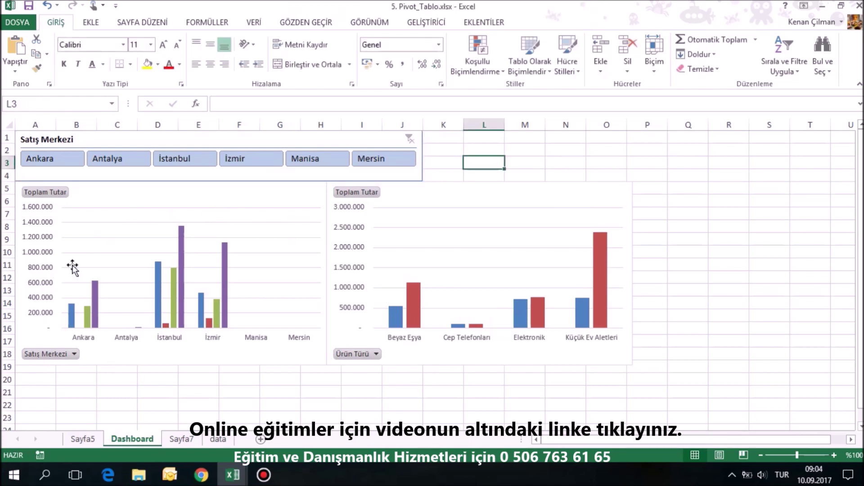
left_click(576, 154)
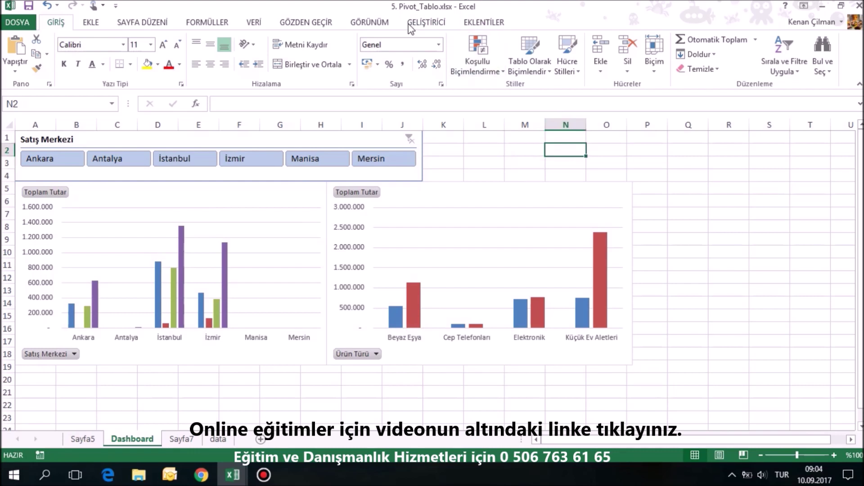
left_click(426, 22)
left_click(369, 22)
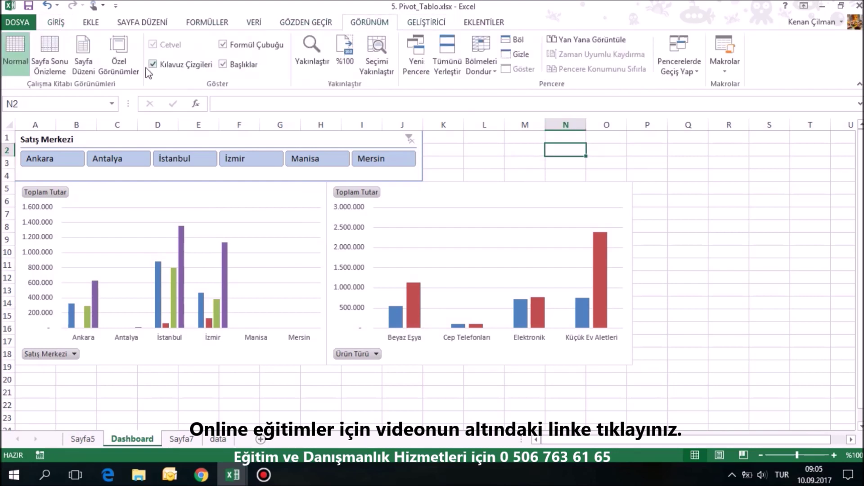
left_click(152, 64)
left_click(795, 217)
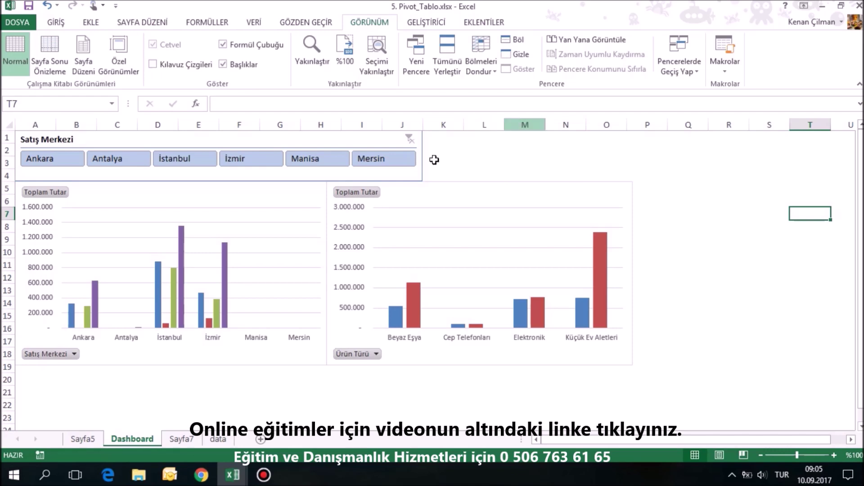
left_click(217, 441)
left_click(231, 214)
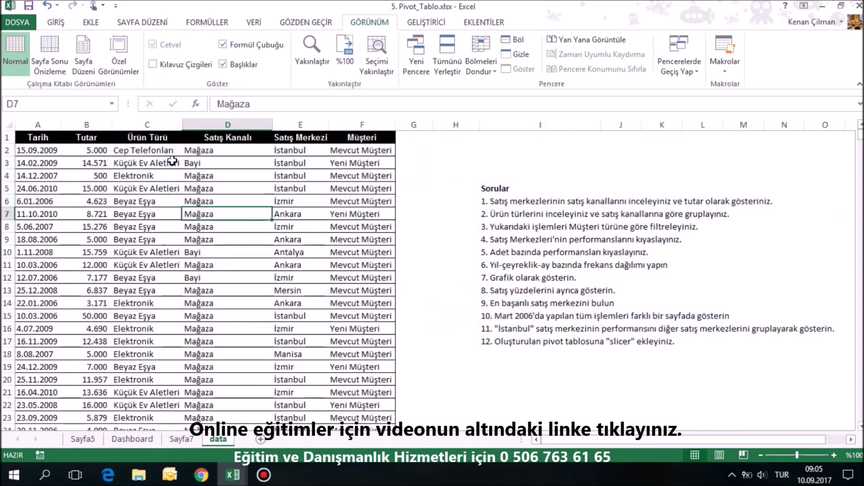
Step: Create a pivot table on a new sheet summing Tutar with Tarih as rows
left_click(91, 22)
left_click(20, 52)
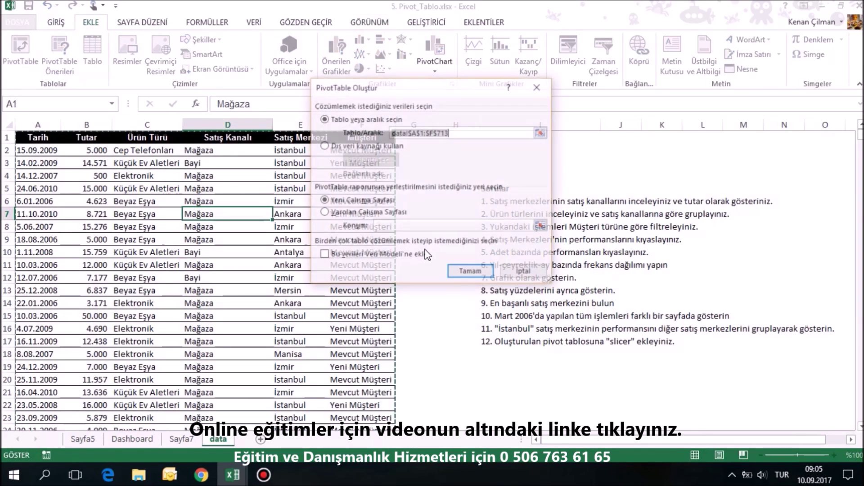
left_click(481, 273)
left_click_drag(744, 191, 818, 394)
left_click_drag(728, 178, 748, 402)
Step: Group the Tarih dates by year instead of month, giving years 2005–2010
left_click(54, 215)
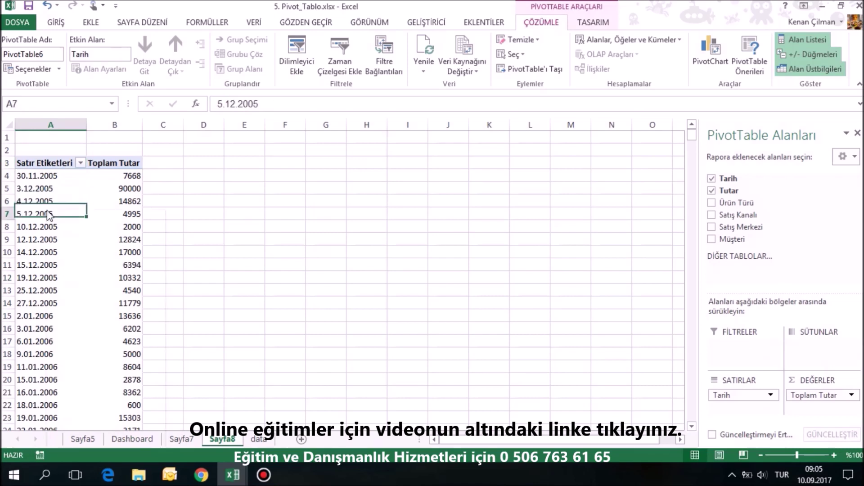
right_click(54, 213)
left_click(110, 334)
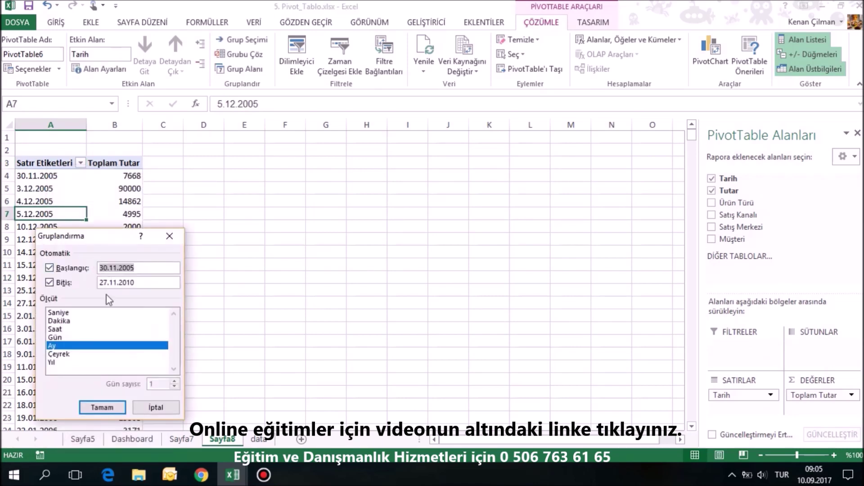
left_click(53, 363)
left_click(63, 345)
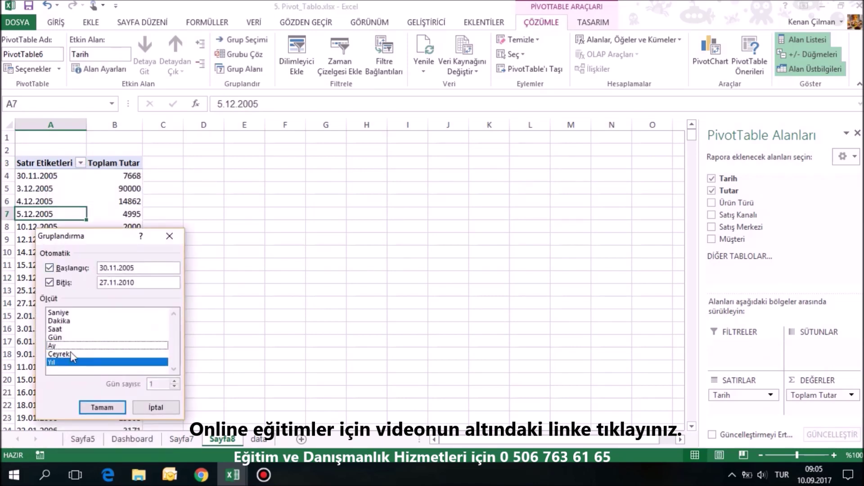
left_click(114, 408)
left_click(18, 202)
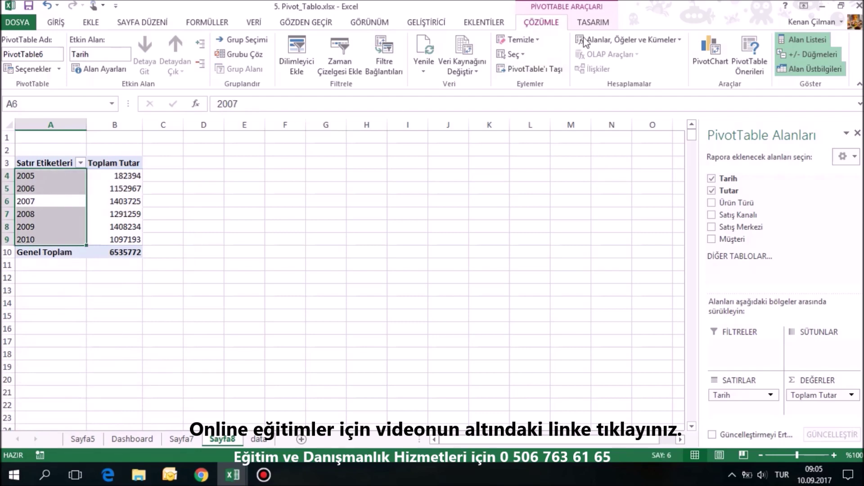
Step: Insert a clustered column pivot chart titled 'Yıllara göre satışlar' from the yearly table
left_click(710, 53)
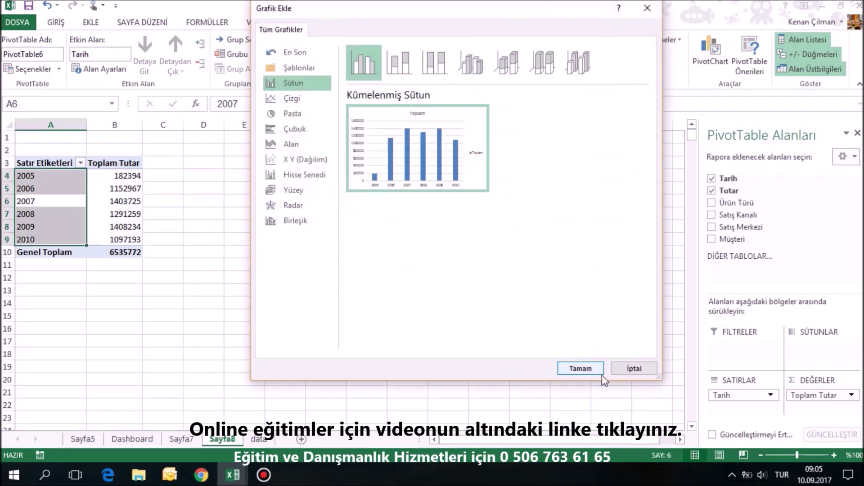
left_click(585, 370)
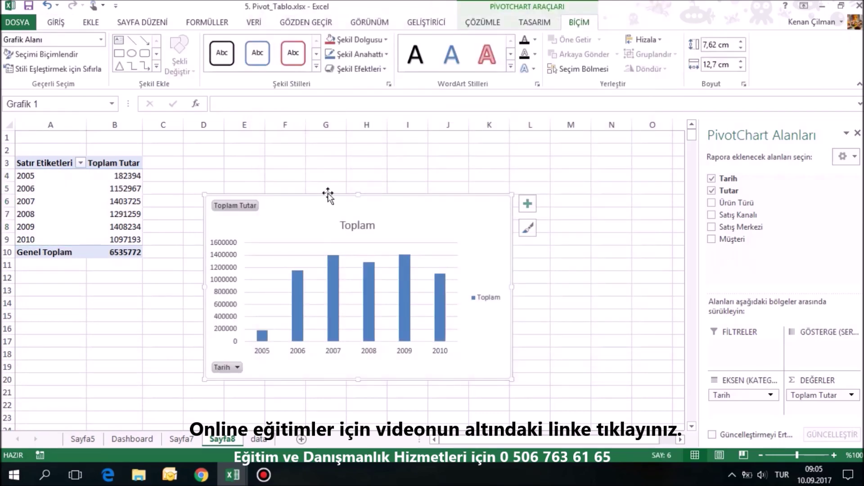
left_click(357, 226)
type("Yıllara göre satışlar")
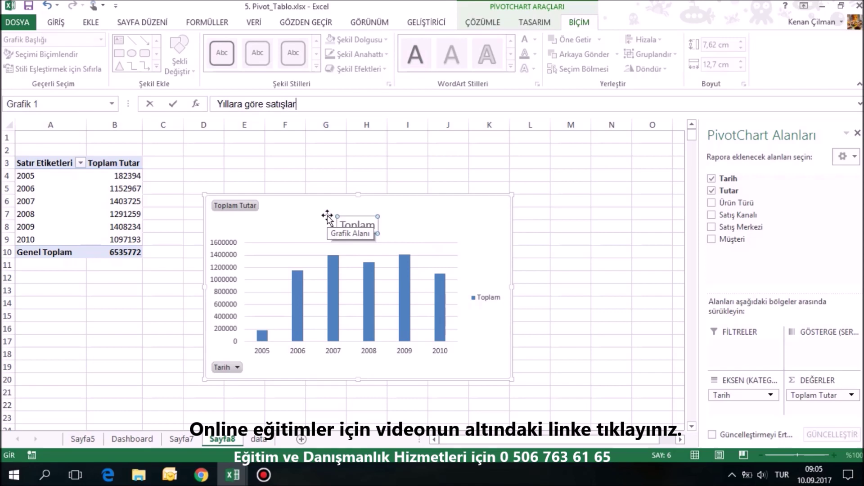
key("Return")
Step: Copy the yearly sales chart and go to the Dashboard sheet
left_click(349, 198)
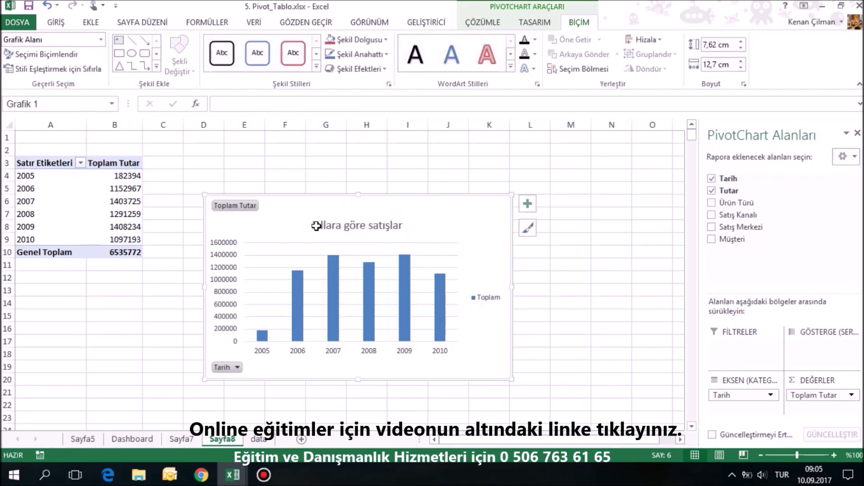
key("Escape")
left_click(132, 439)
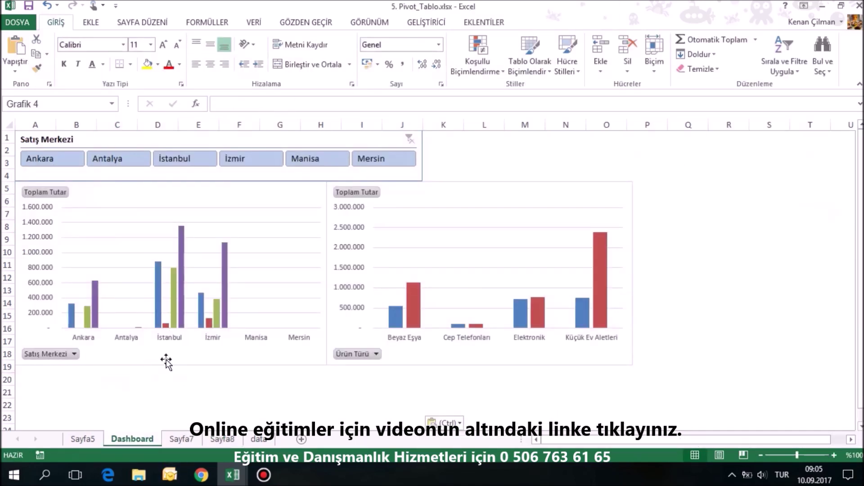
Step: Place the yearly sales chart beneath the sales-center chart on the Dashboard
scroll(201, 315, "down", 3)
mouse_move(219, 305)
left_mouse_down()
mouse_move(161, 308)
mouse_move(180, 300)
left_mouse_up()
left_click(283, 135)
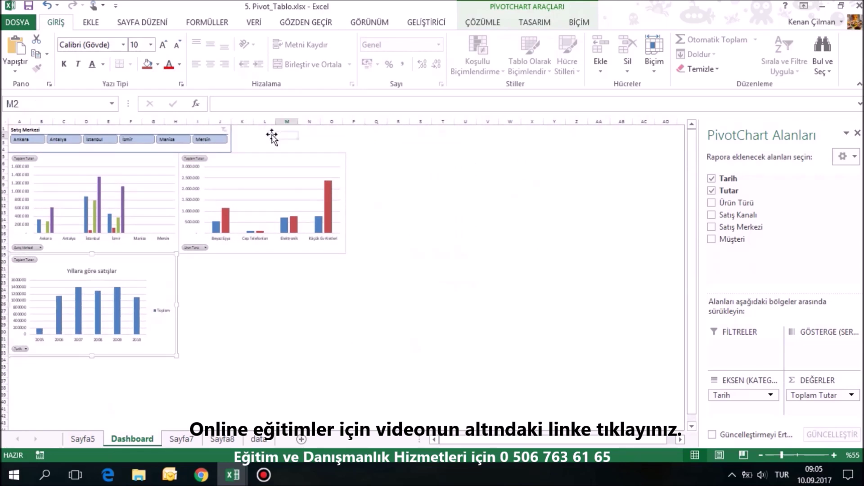
Step: Connect the Satış Merkezi slicer to PivotTable6 through its report connections
left_click(217, 130)
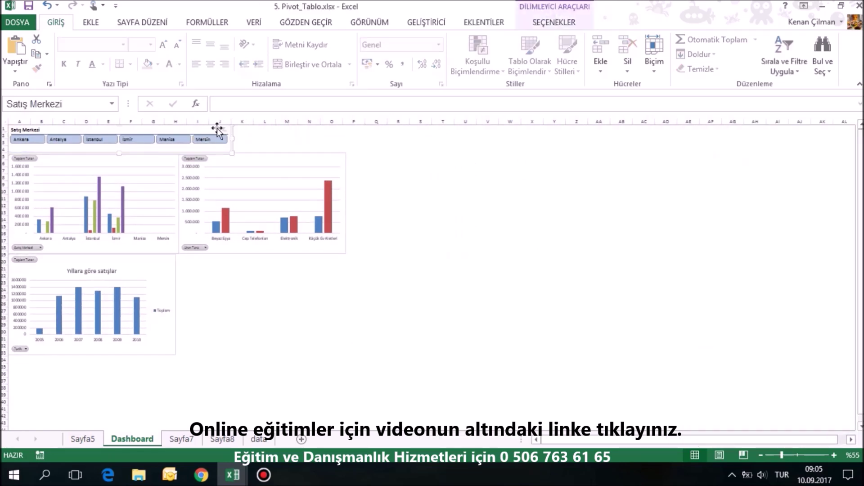
left_click(563, 23)
left_click(109, 54)
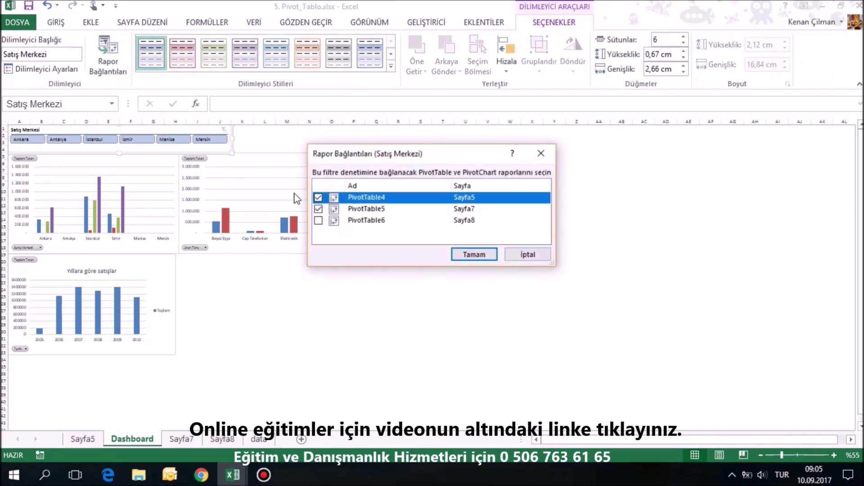
left_click(318, 220)
left_click(474, 254)
left_click(333, 318)
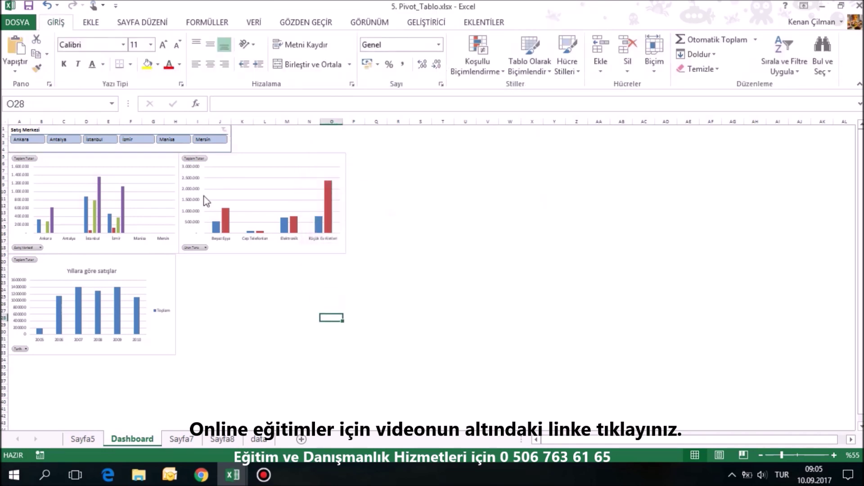
Step: Test the slicer with Manisa, Antalya, İstanbul and Ankara, ending filtered to Manisa
left_click(171, 139)
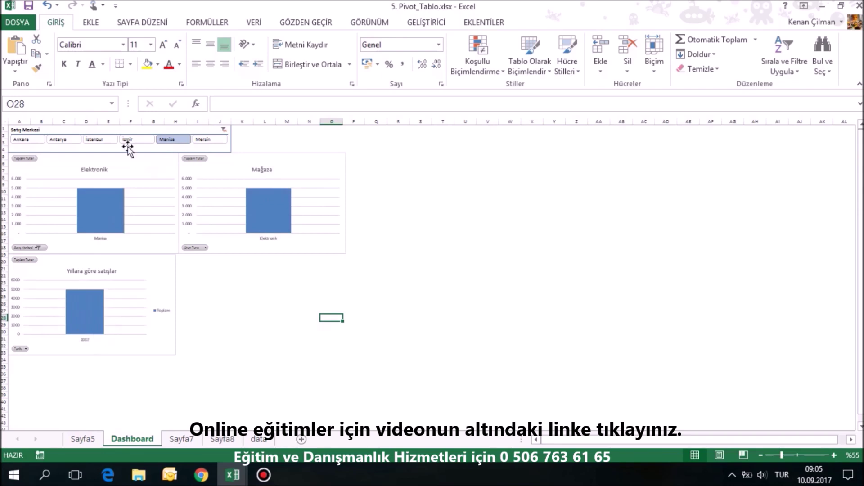
left_click(67, 140)
left_click(97, 140)
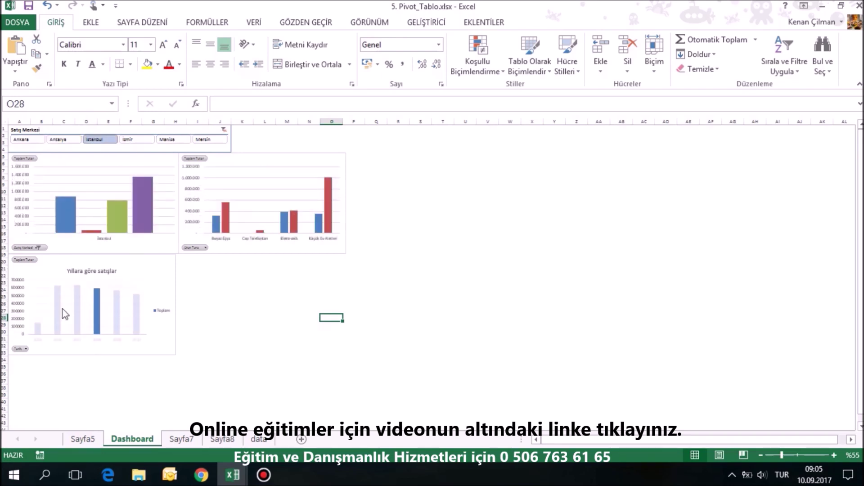
left_click(29, 139)
left_click(61, 140)
left_click(173, 139)
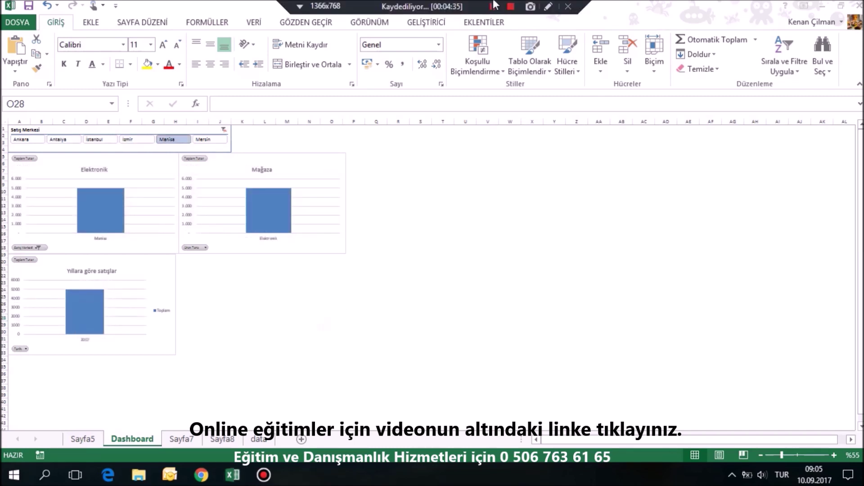